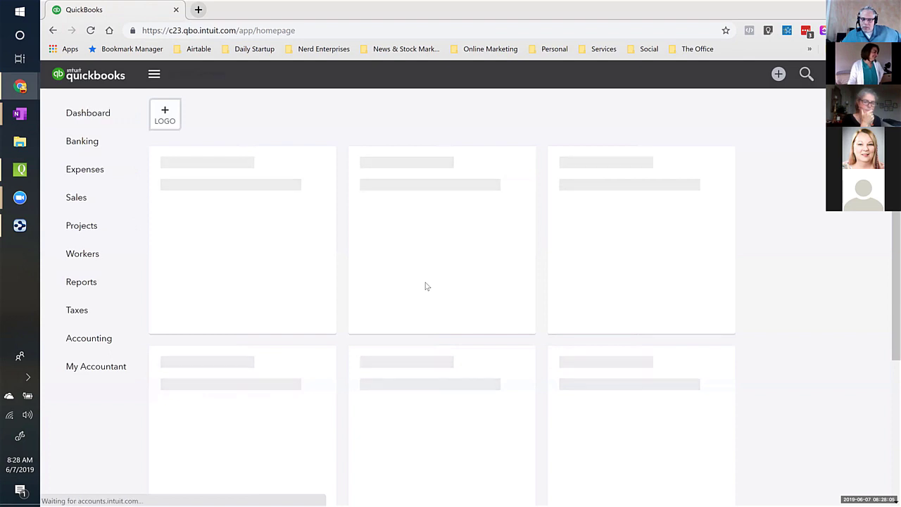
Start a new expense and set its payment account to Visa
click(778, 75)
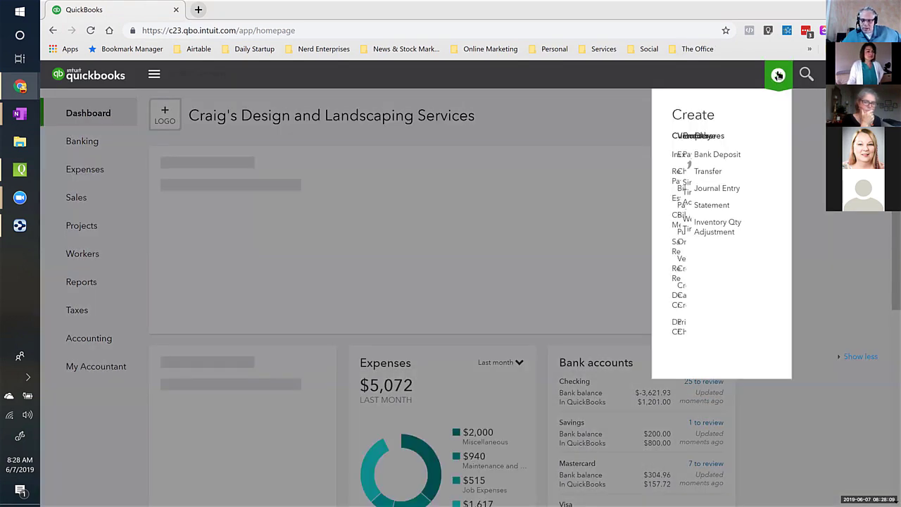
click(484, 154)
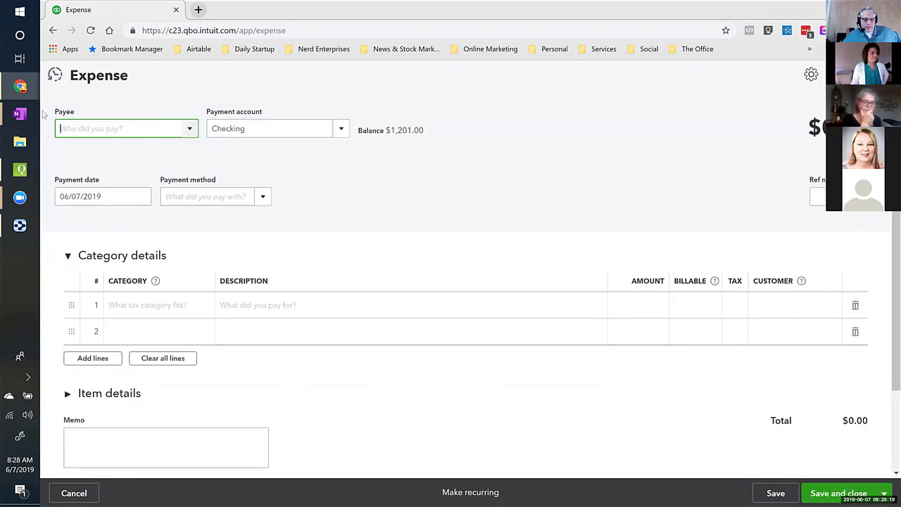
click(299, 126)
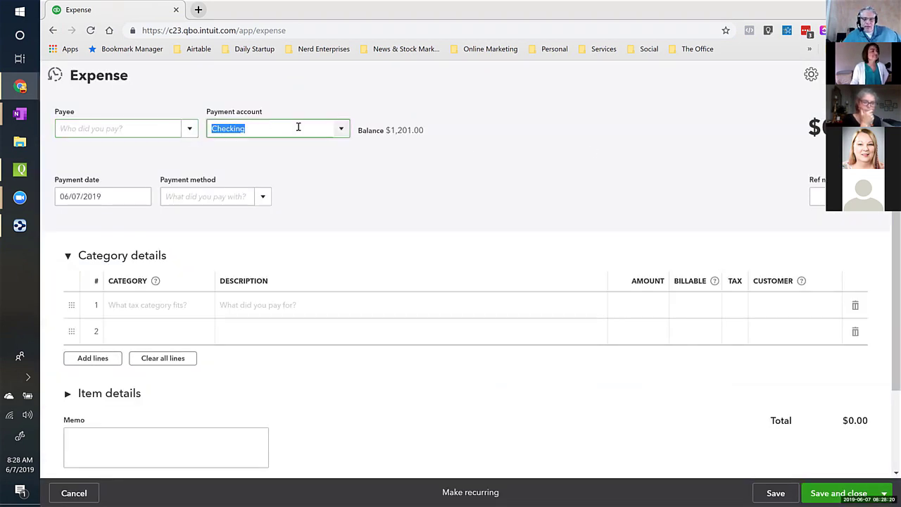
click(341, 129)
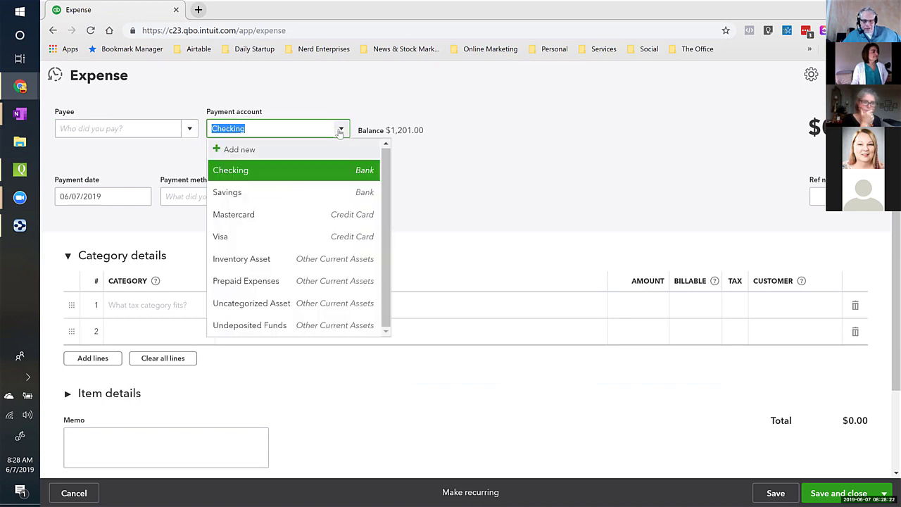
click(220, 238)
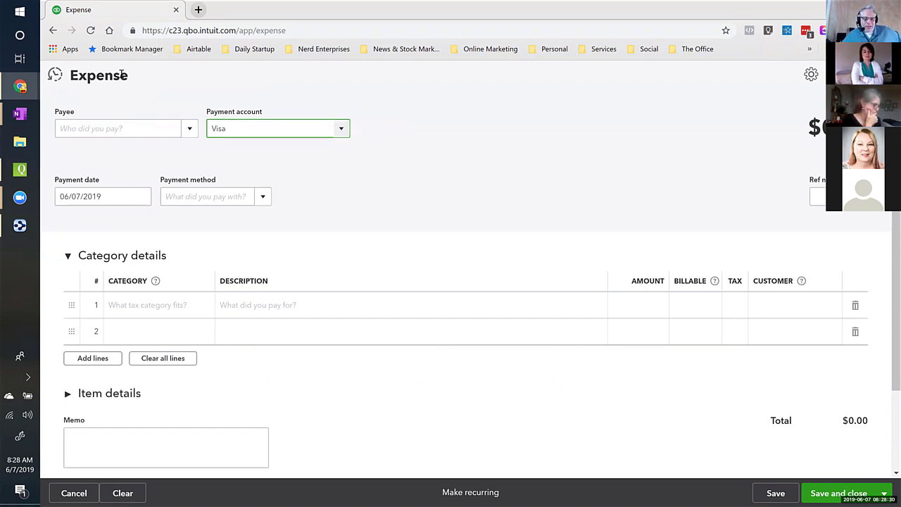
click(227, 126)
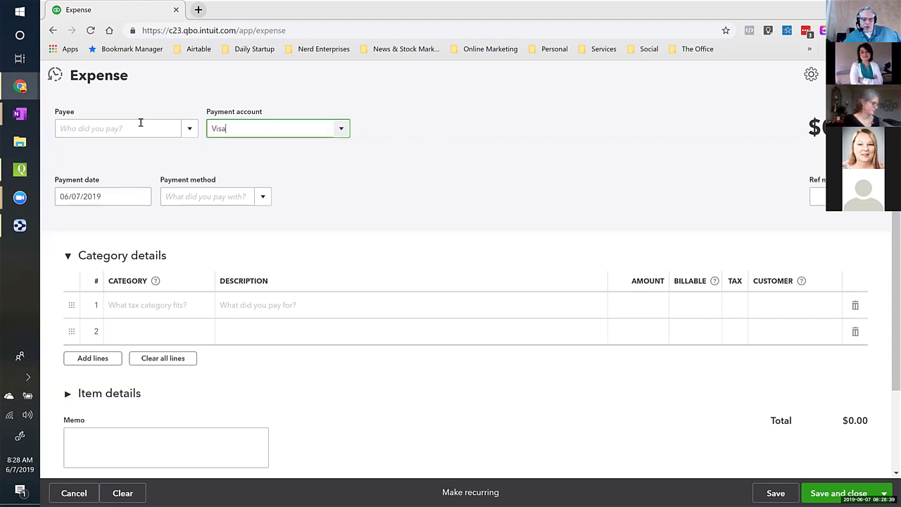
click(159, 337)
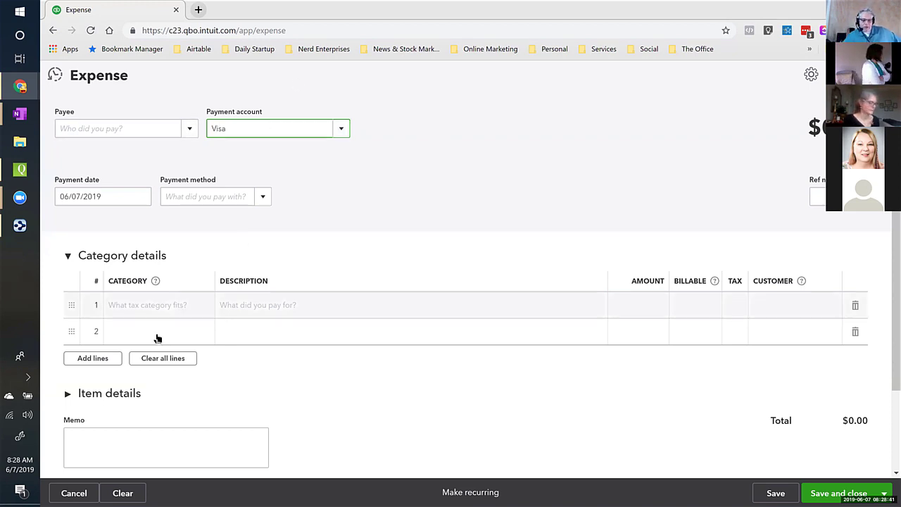
click(152, 305)
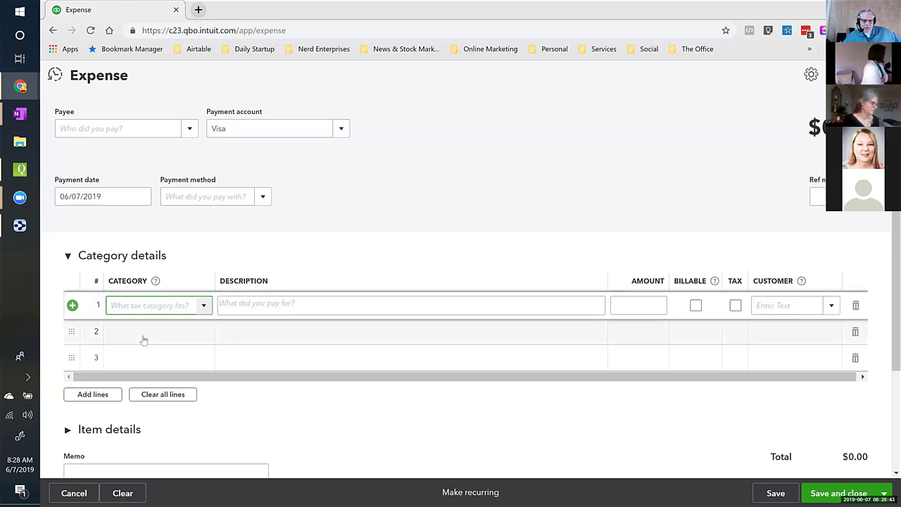
click(143, 335)
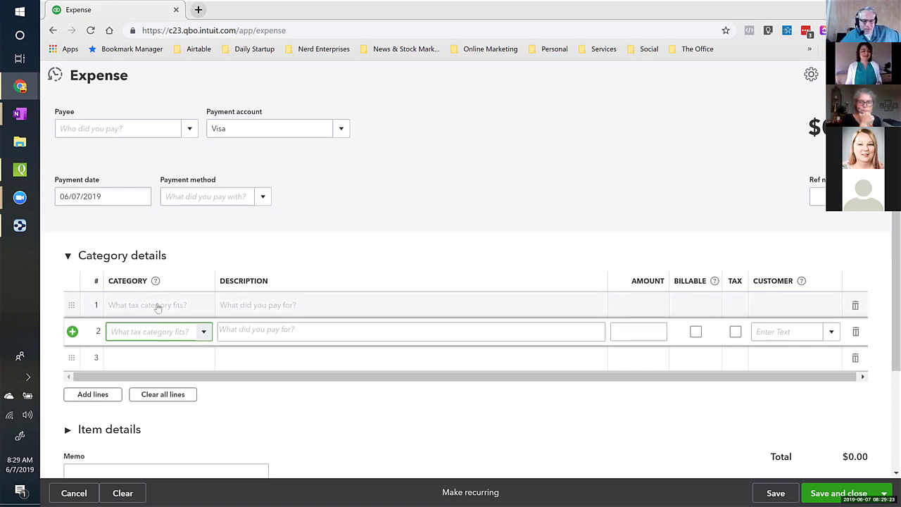
click(232, 129)
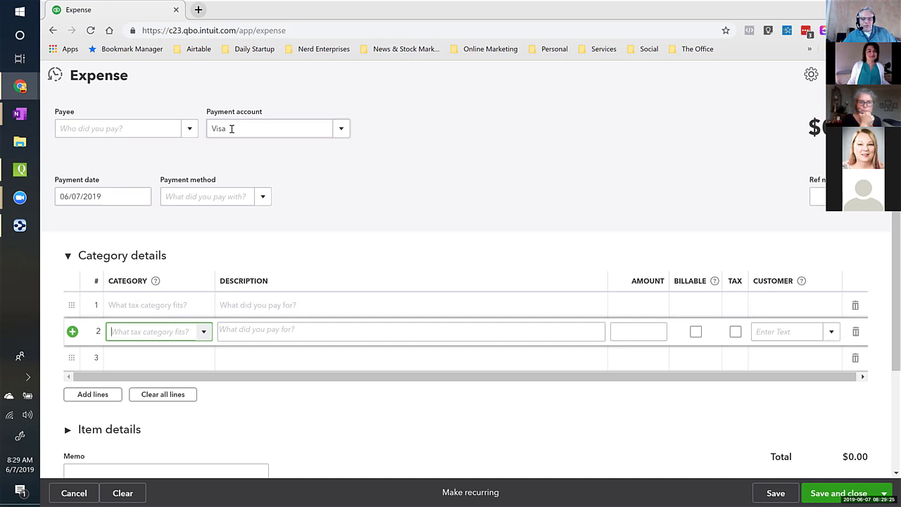
Create a new account named Paypal with account type Bank from the first category line and assign it to that line
click(116, 311)
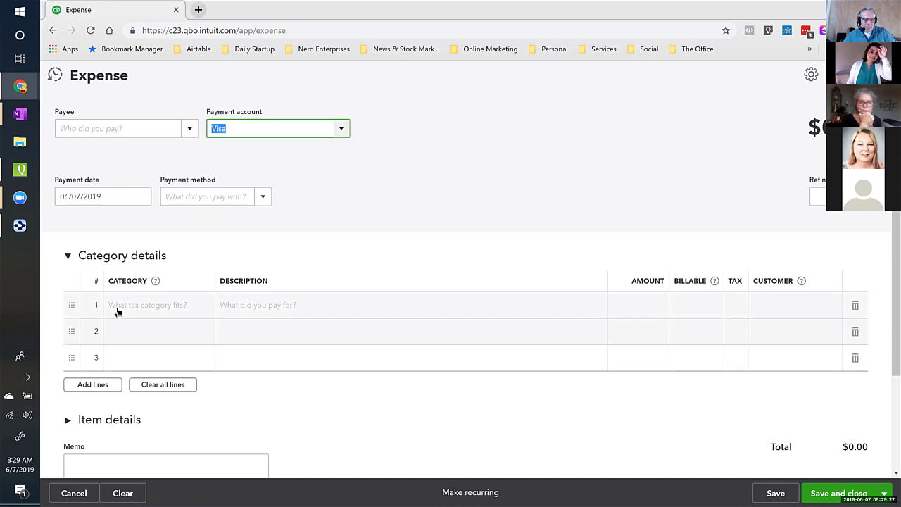
text(Paypal)
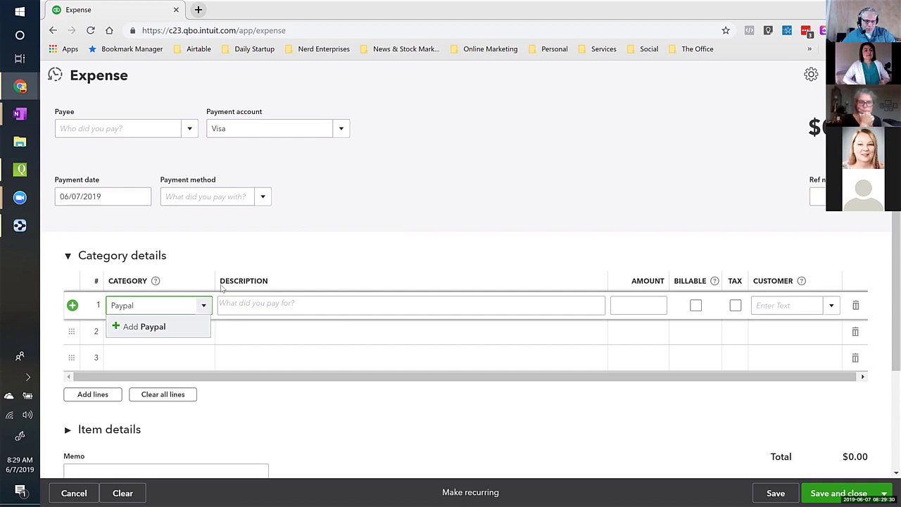
click(134, 328)
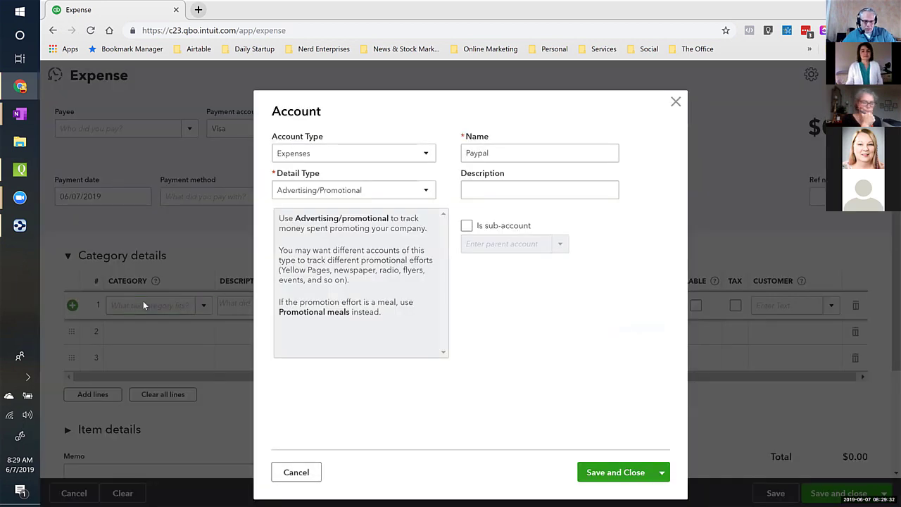
click(391, 153)
scroll(317, 211, up, 3)
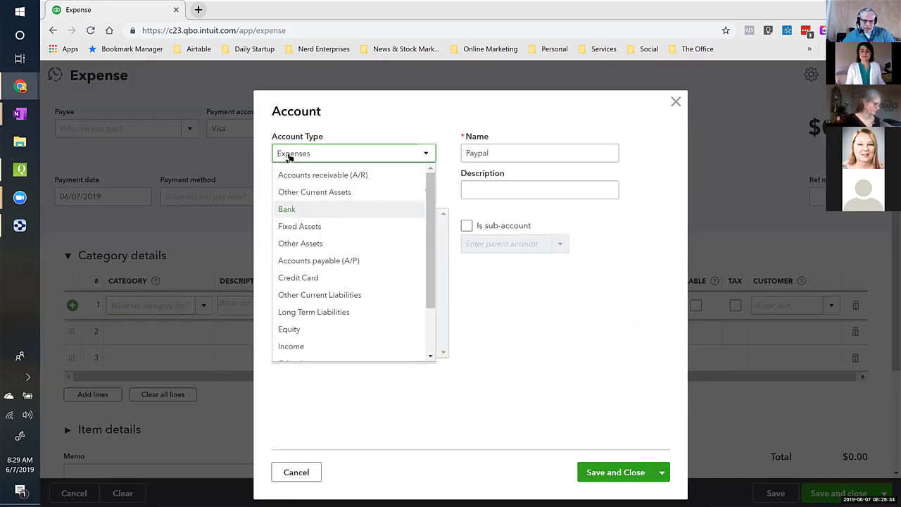
click(289, 209)
click(618, 472)
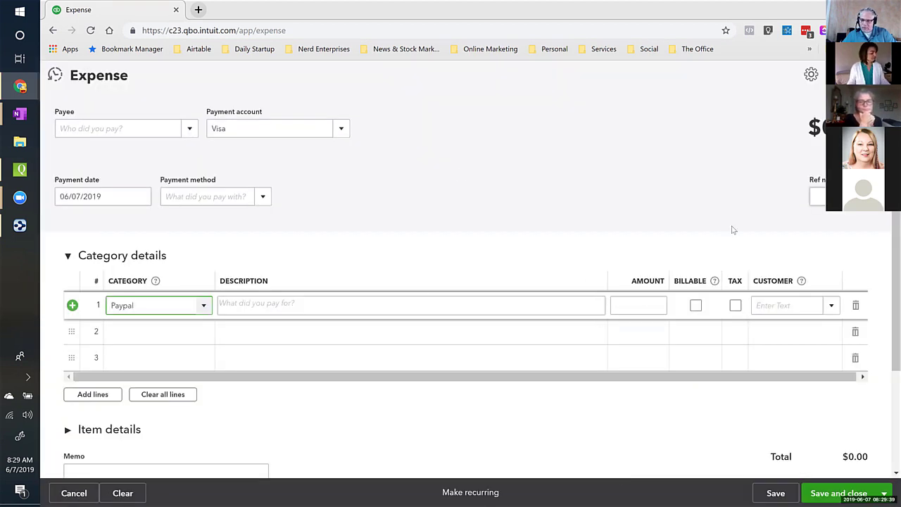
Set the amount of the Paypal category line to 1,000.00
click(636, 305)
text(1000)
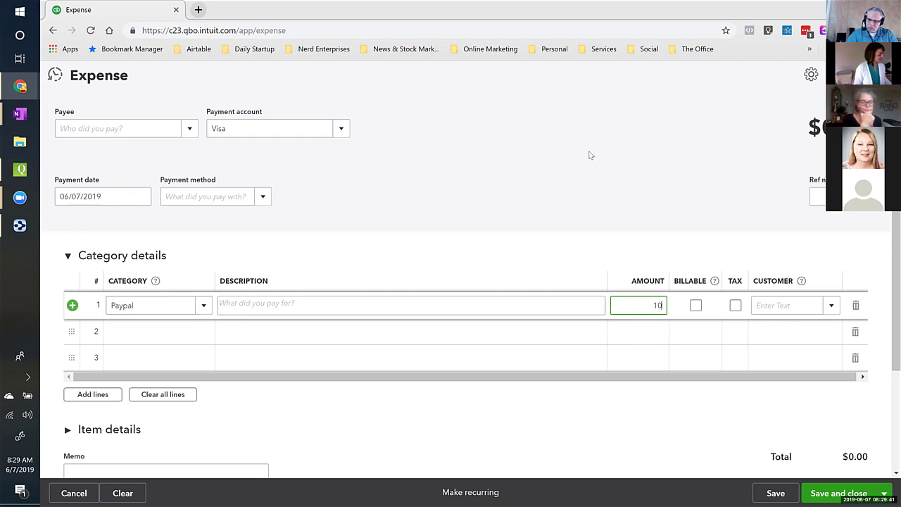
key(Tab)
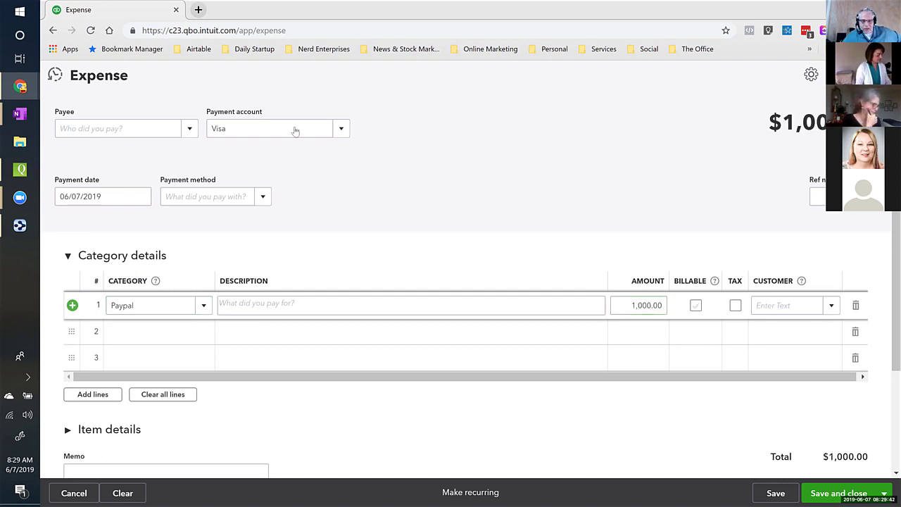
Review the expense's Visa payment account against its Paypal category line and amount
click(242, 129)
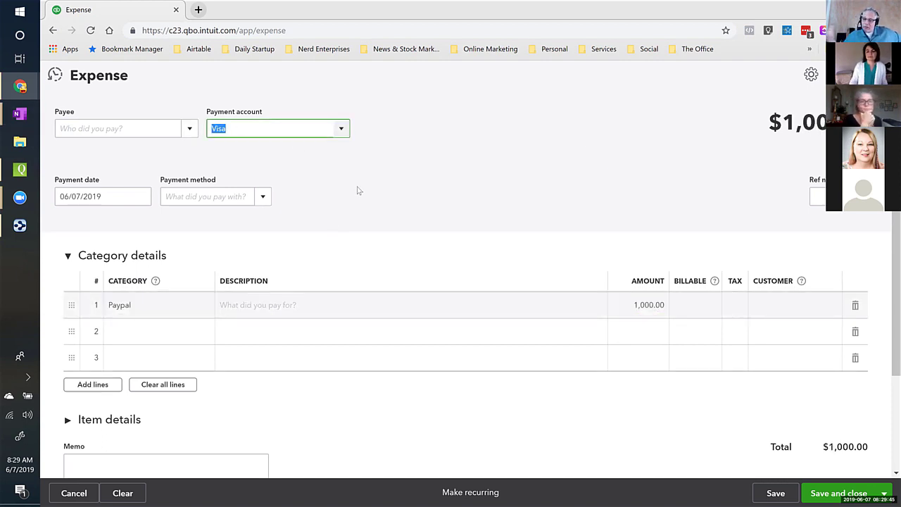
click(231, 313)
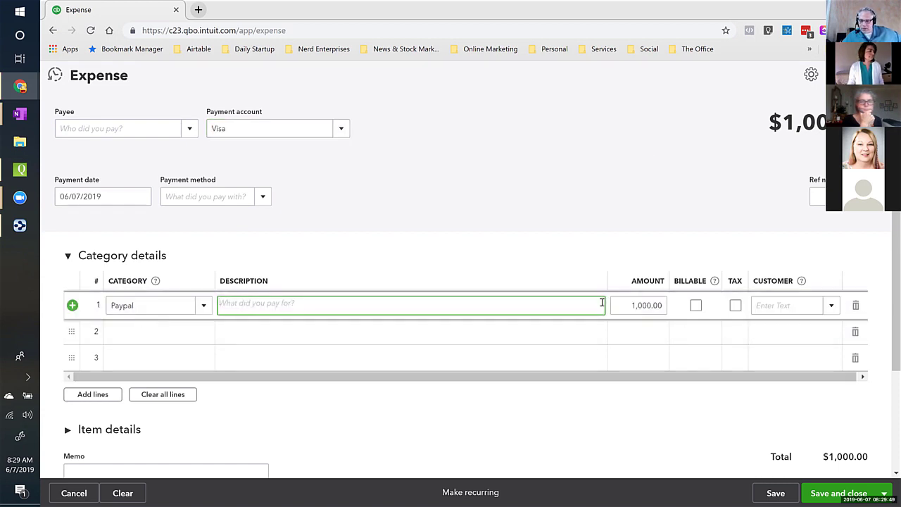
key(Tab)
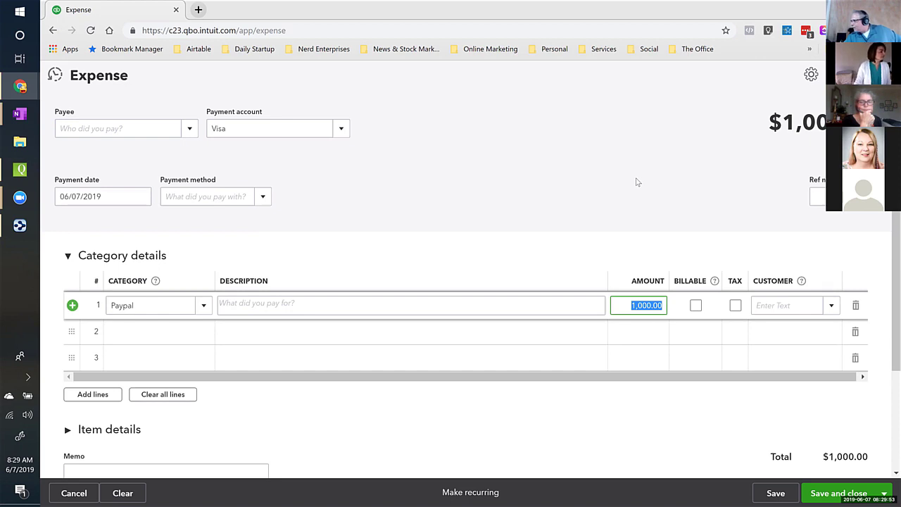
click(222, 130)
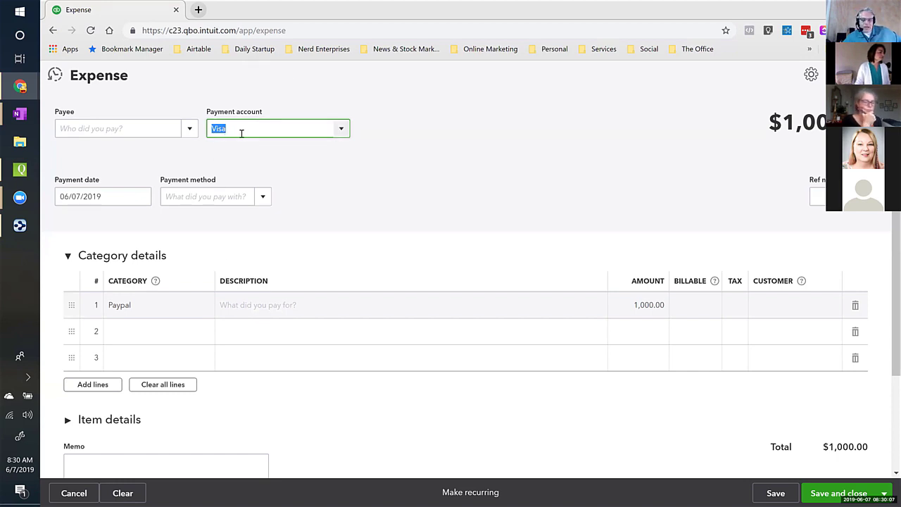
drag(242, 133, 189, 129)
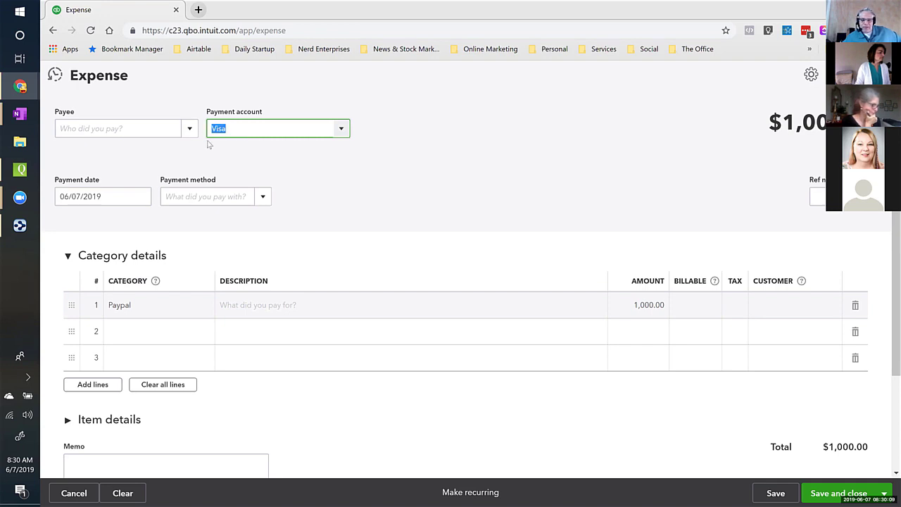
click(150, 305)
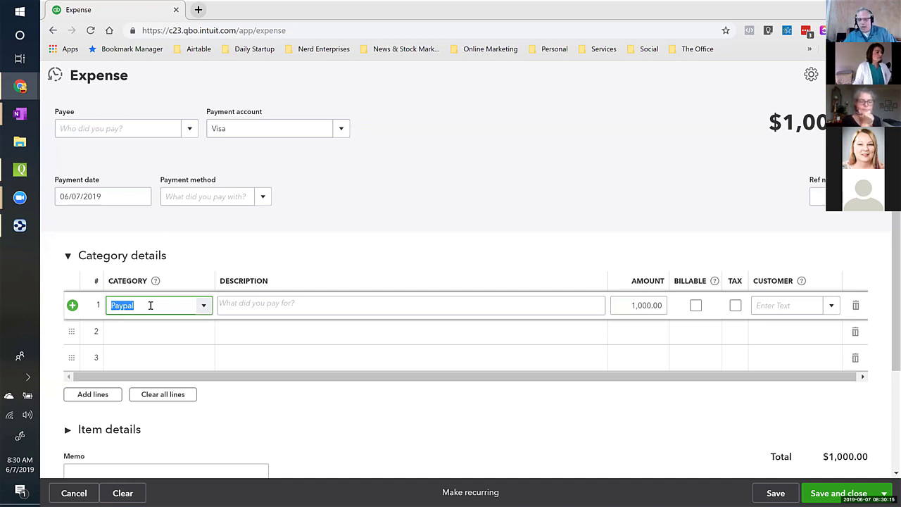
click(239, 130)
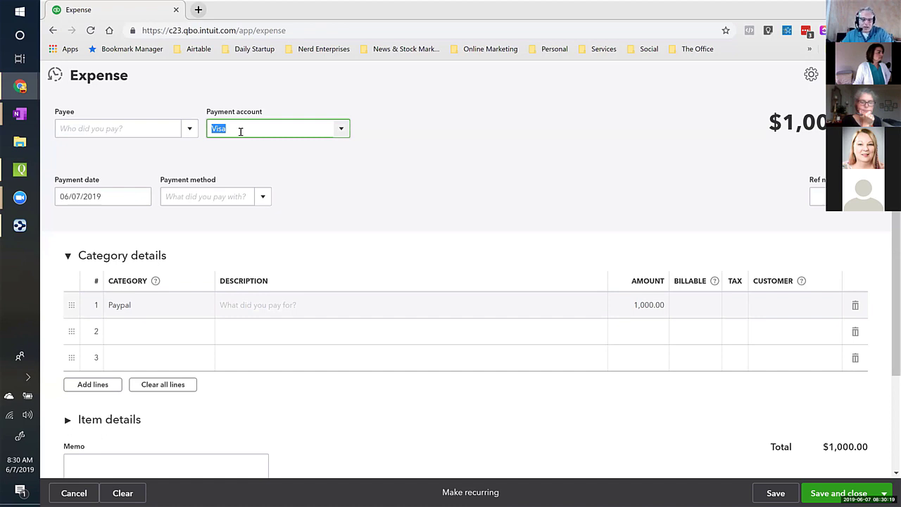
click(136, 315)
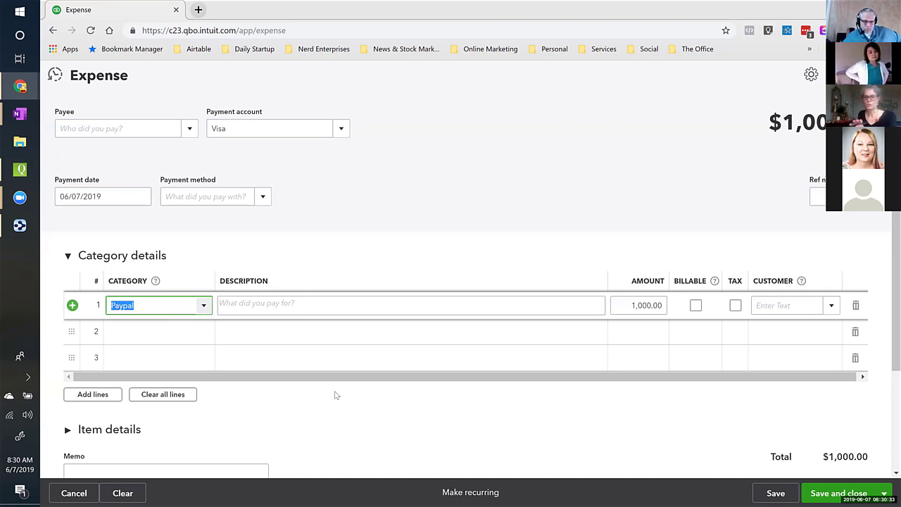
scroll(336, 400, down, 2)
scroll(336, 399, up, 2)
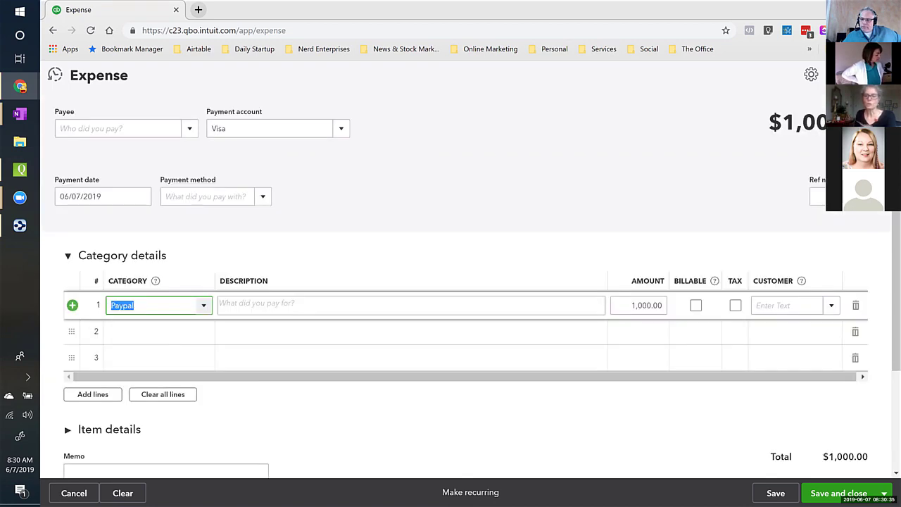
Close the expense form and leave without saving it
click(876, 75)
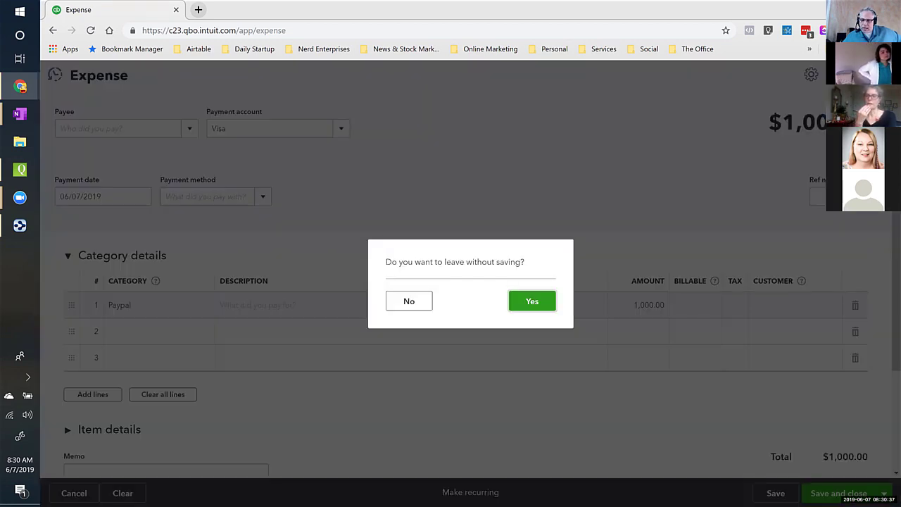
click(526, 310)
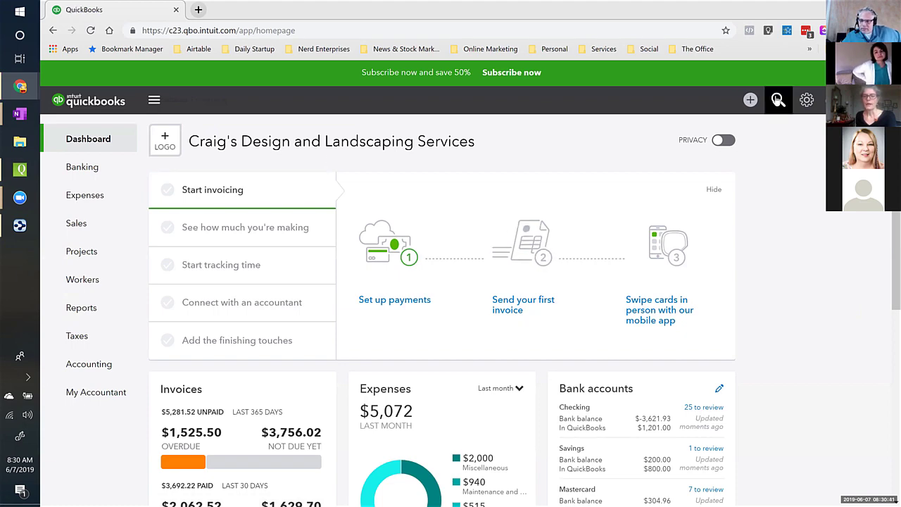
Open the existing $34.00 Mastercard expense dated 06/06/2019 and view its transaction journal, dismissing the report customization tip
click(777, 101)
click(391, 220)
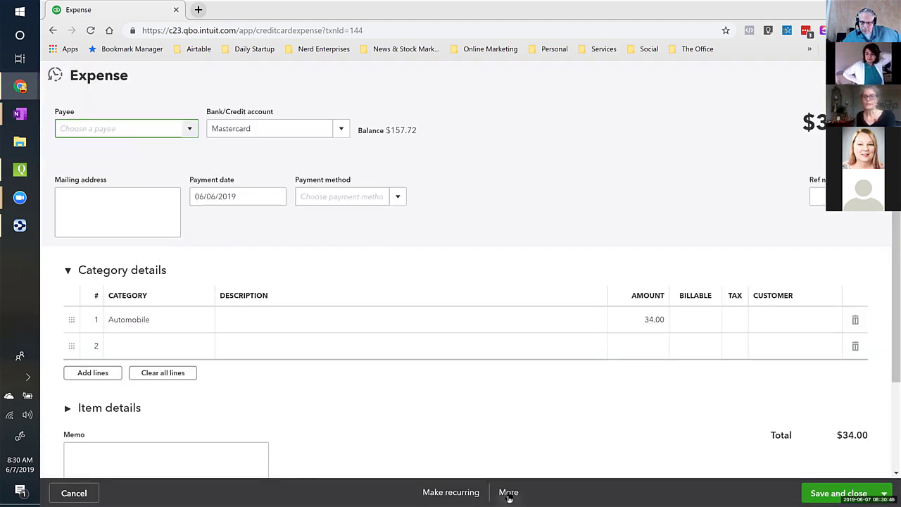
click(508, 494)
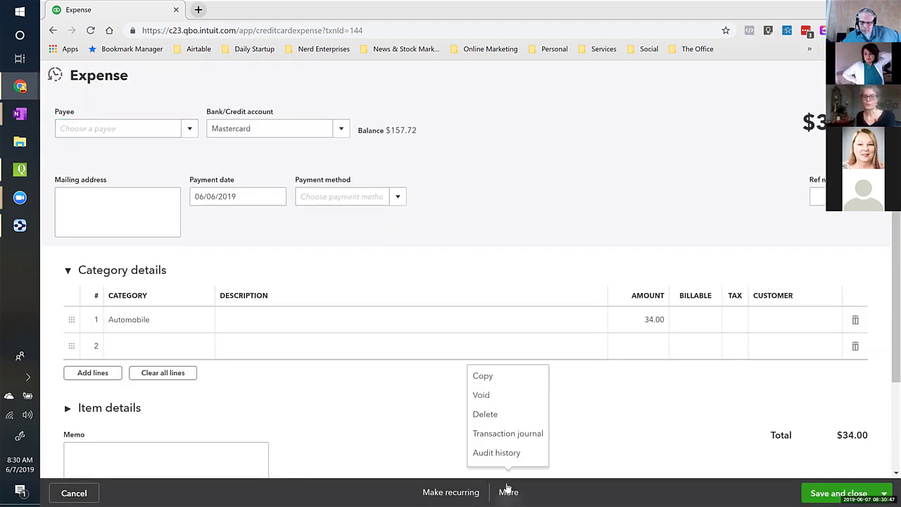
click(491, 438)
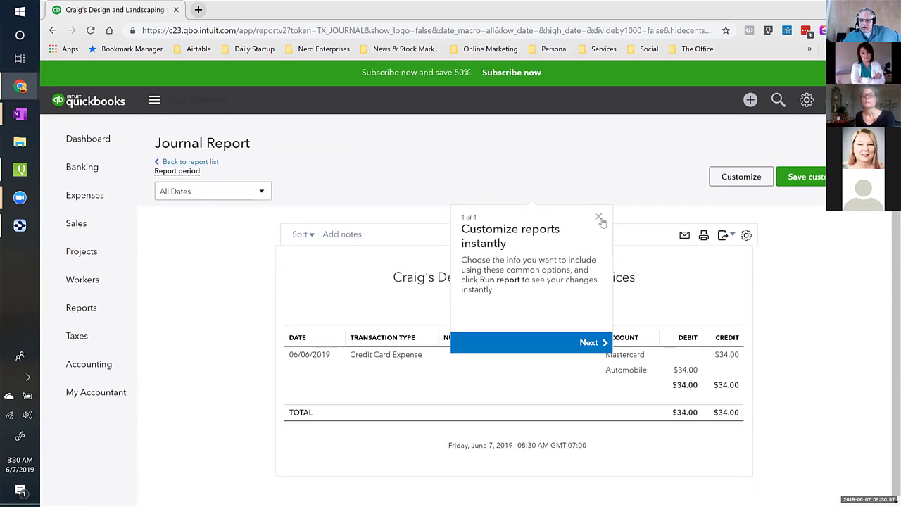
click(599, 217)
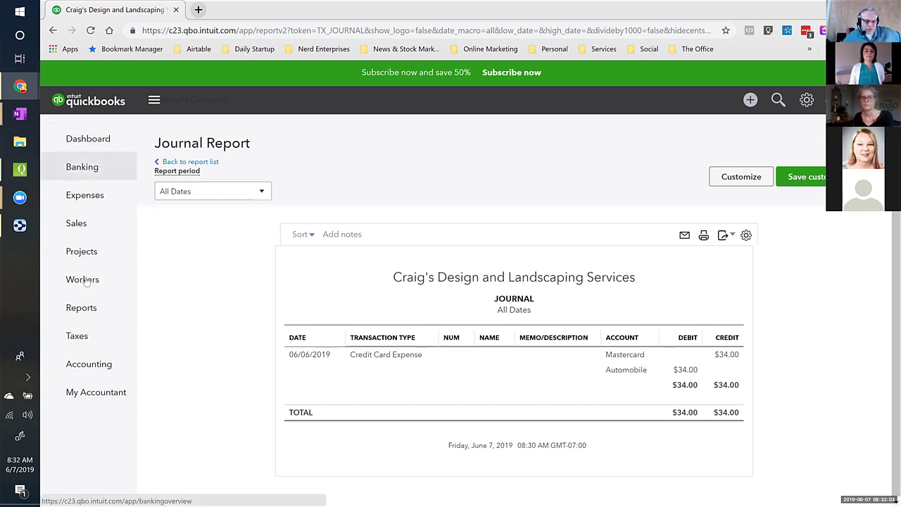
Open the Chart of Accounts and examine the types and detail types of the listed accounts
mouse_move(78, 373)
click(173, 362)
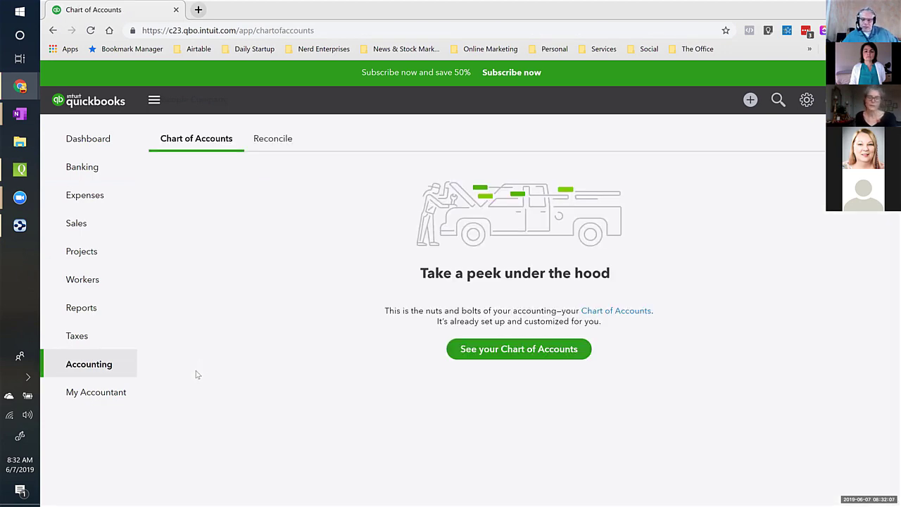
click(556, 349)
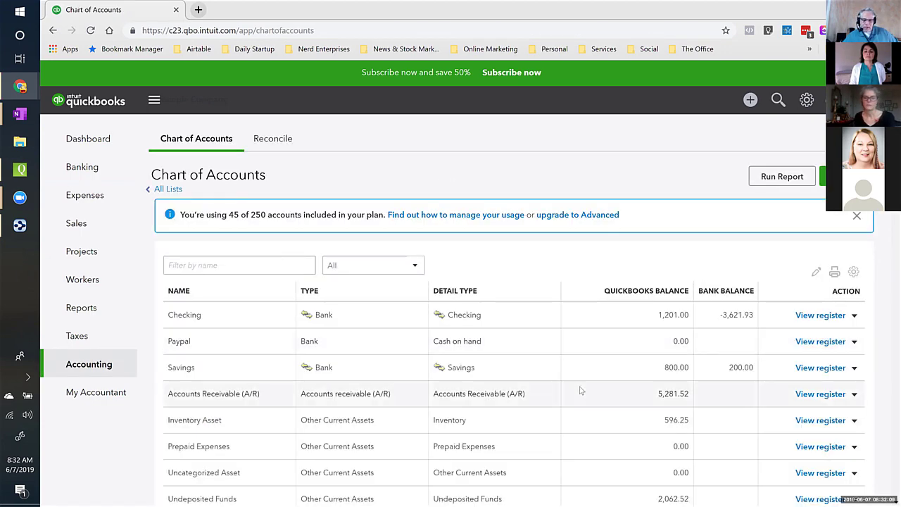
scroll(577, 391, down, 2)
scroll(580, 389, up, 1)
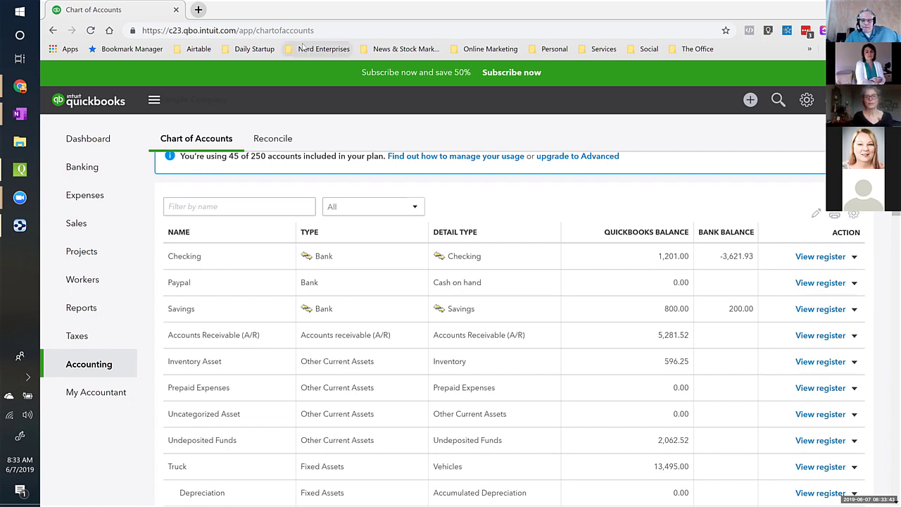
Create a new blank sales receipt from the Chart of Accounts page
scroll(316, 233, up, 2)
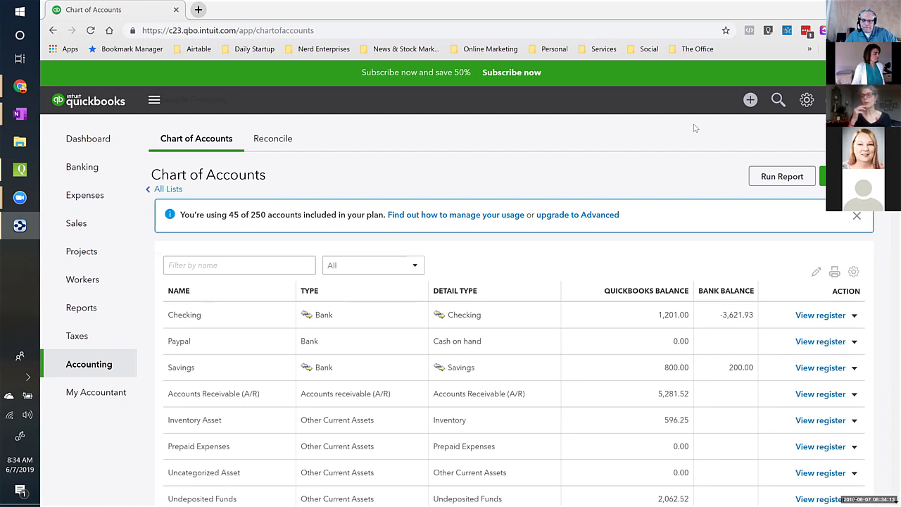
click(612, 144)
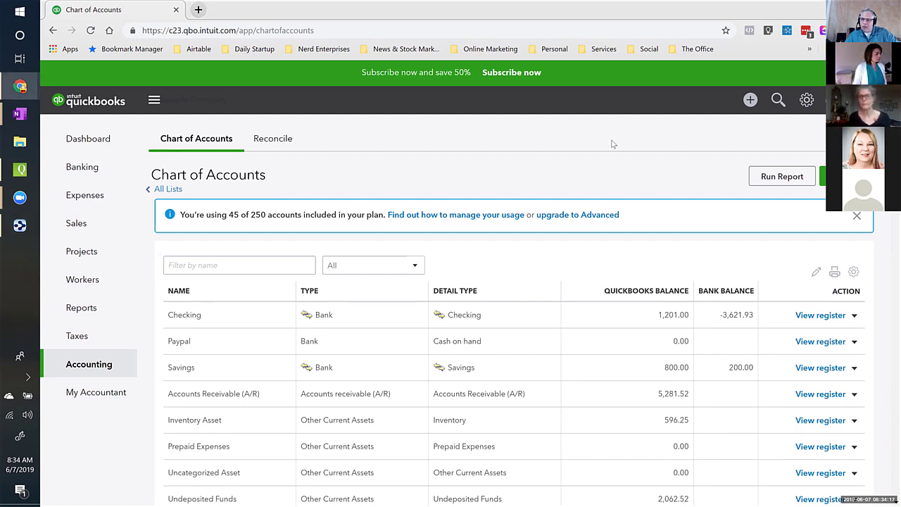
click(750, 100)
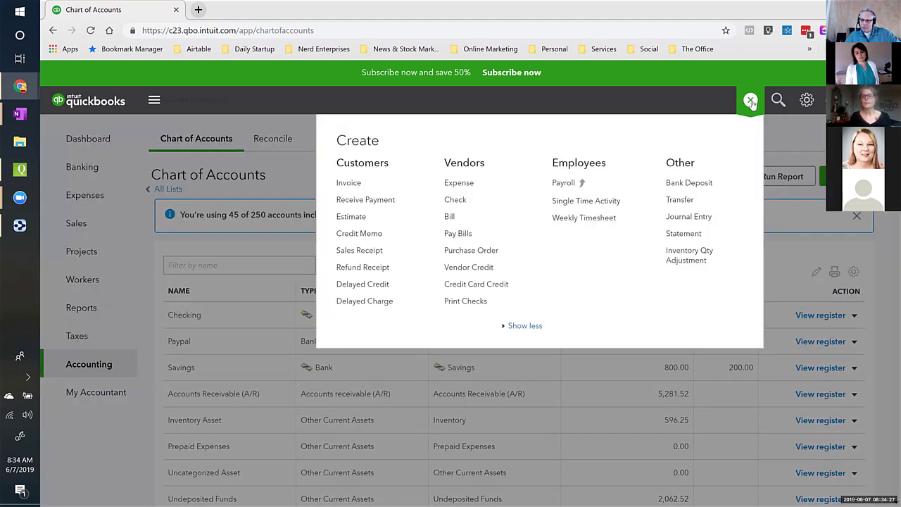
click(357, 251)
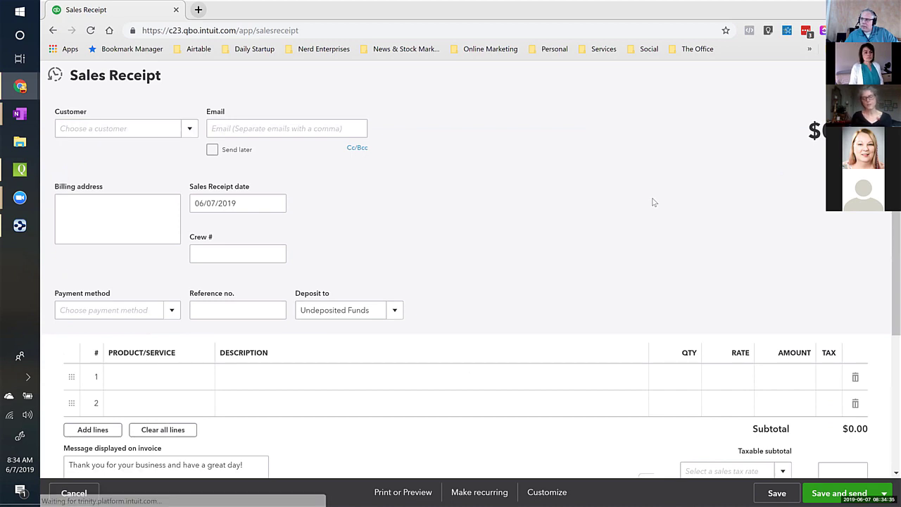
Look over the blank sales receipt's first product line and its list of deposit accounts
scroll(652, 202, down, 1)
scroll(652, 201, up, 1)
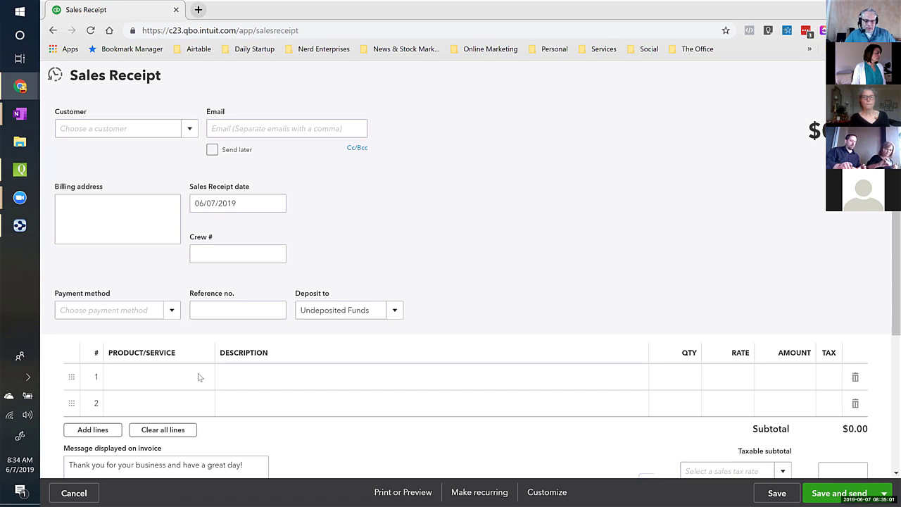
click(220, 368)
scroll(382, 261, down, 1)
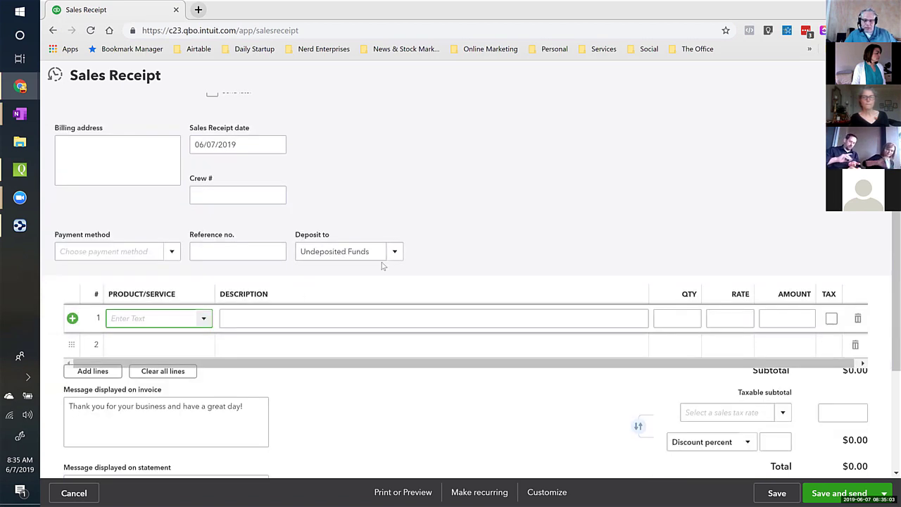
click(394, 252)
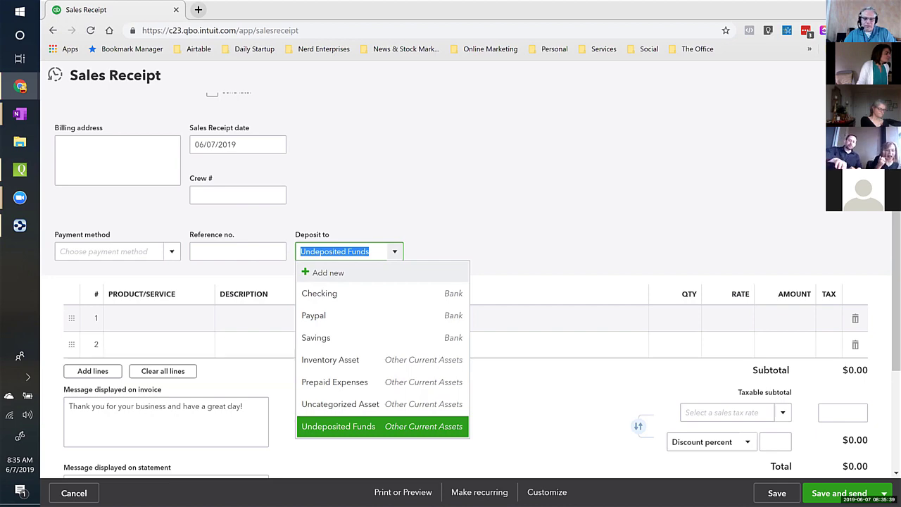
Switch to TheBrain, maximize its window and open a new brain window
drag(1, 105, 203, 44)
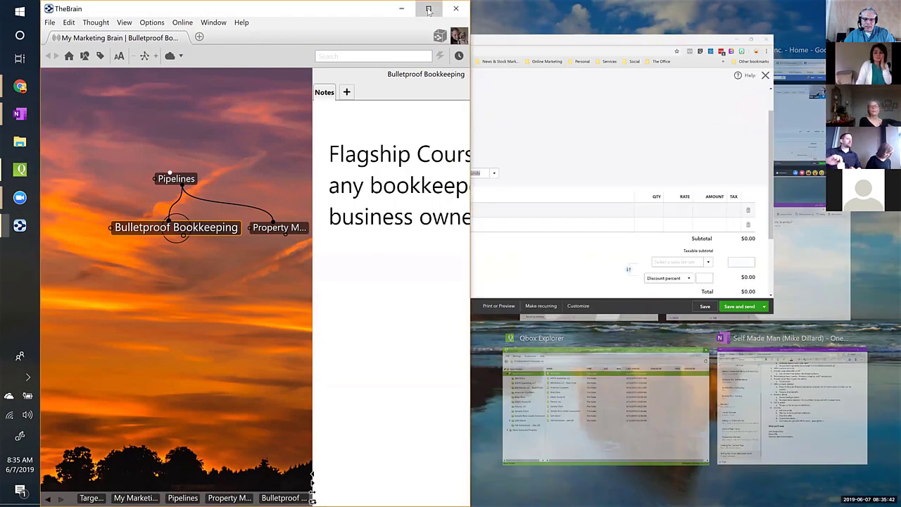
click(428, 9)
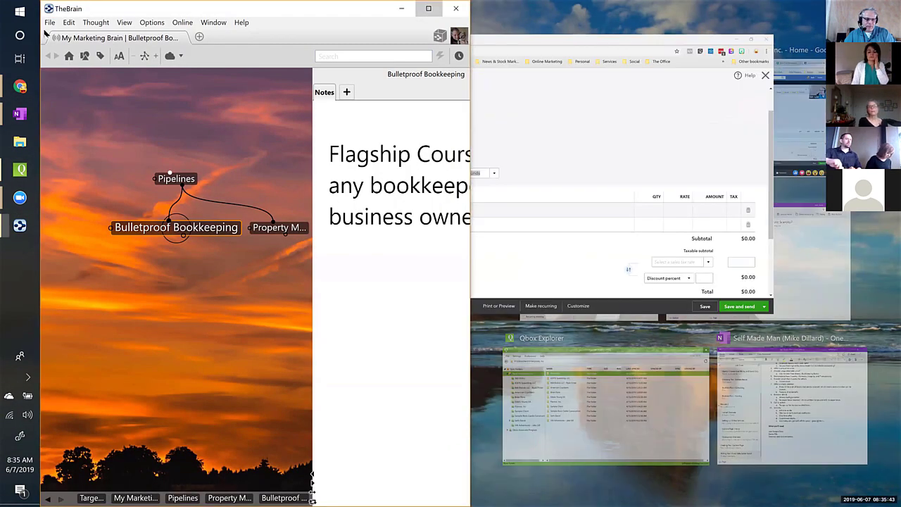
click(48, 19)
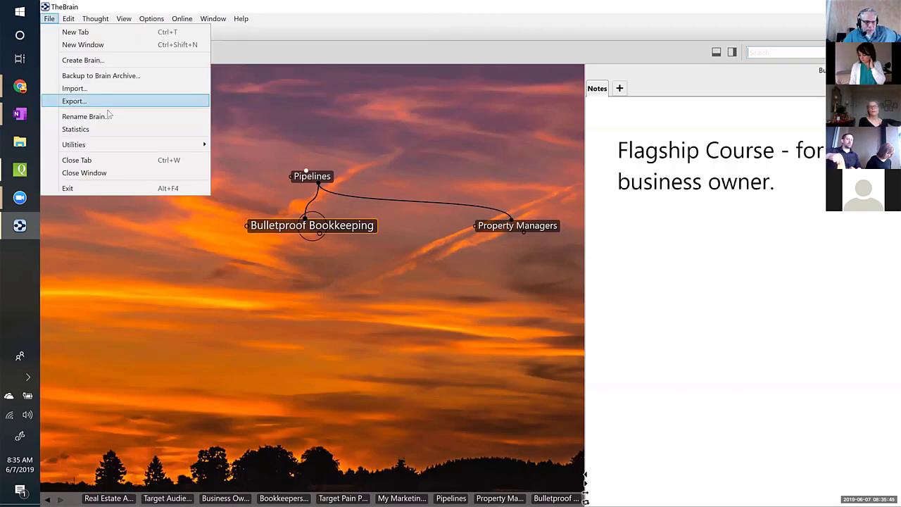
click(58, 22)
click(56, 21)
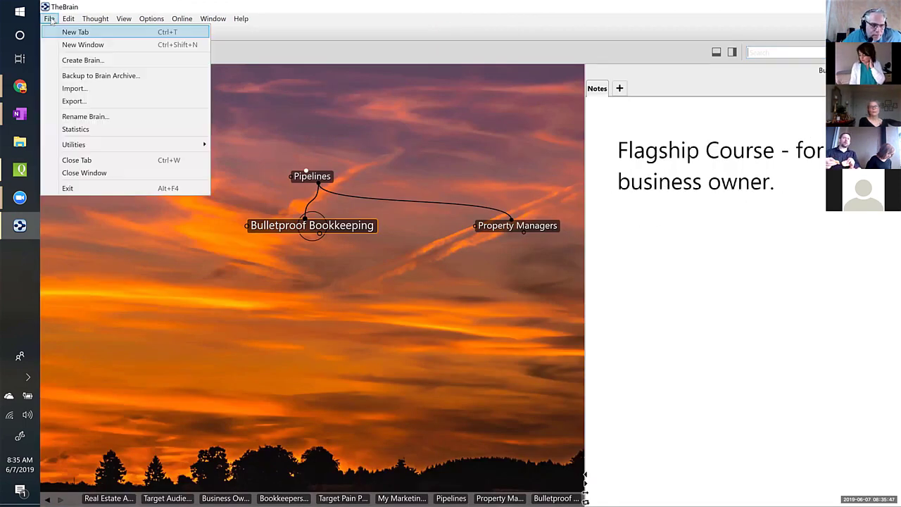
click(368, 2)
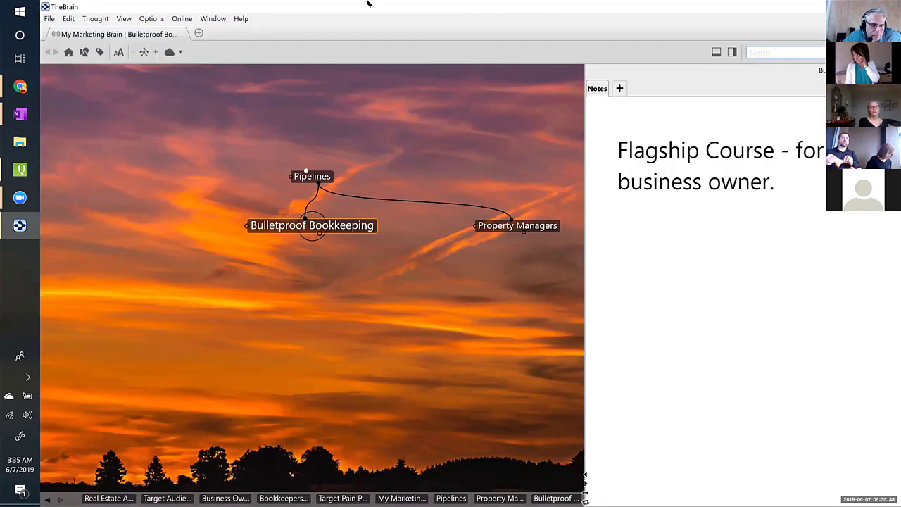
click(50, 19)
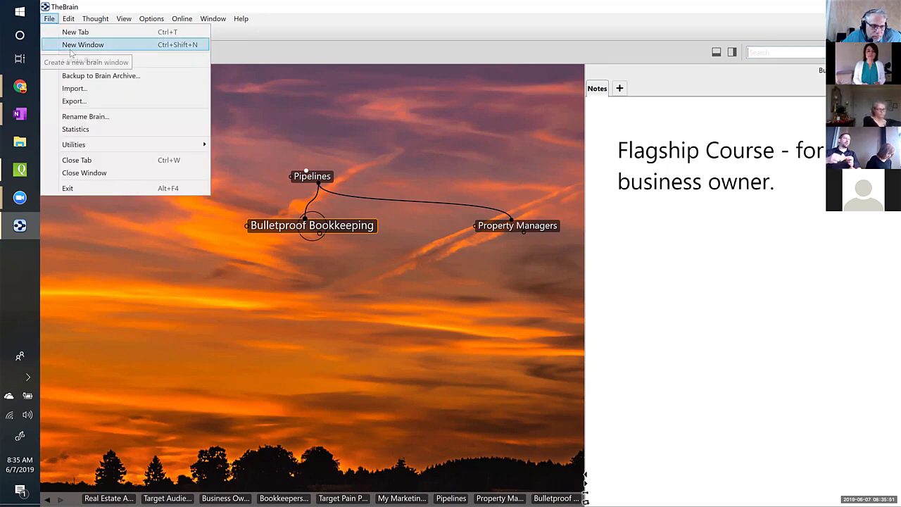
click(69, 45)
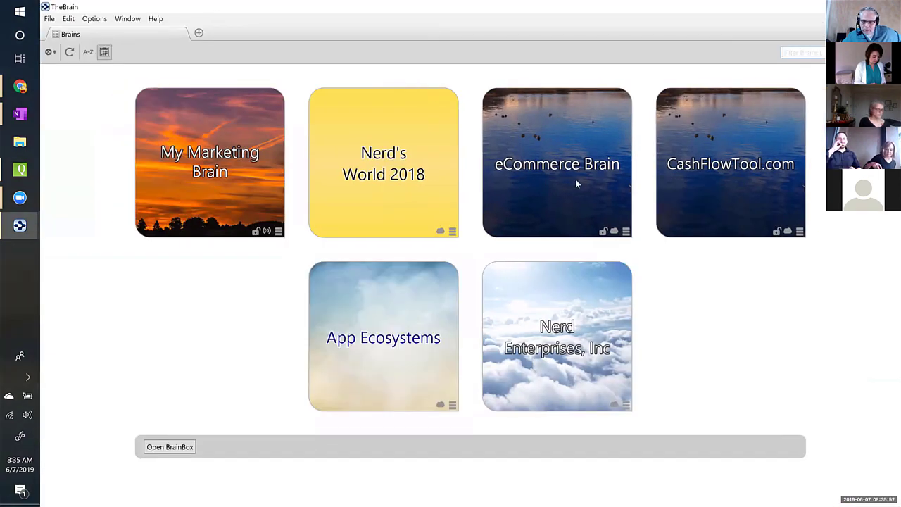
Download the remote eCommerce Brain and move TheBrain's windows out of the way
click(561, 167)
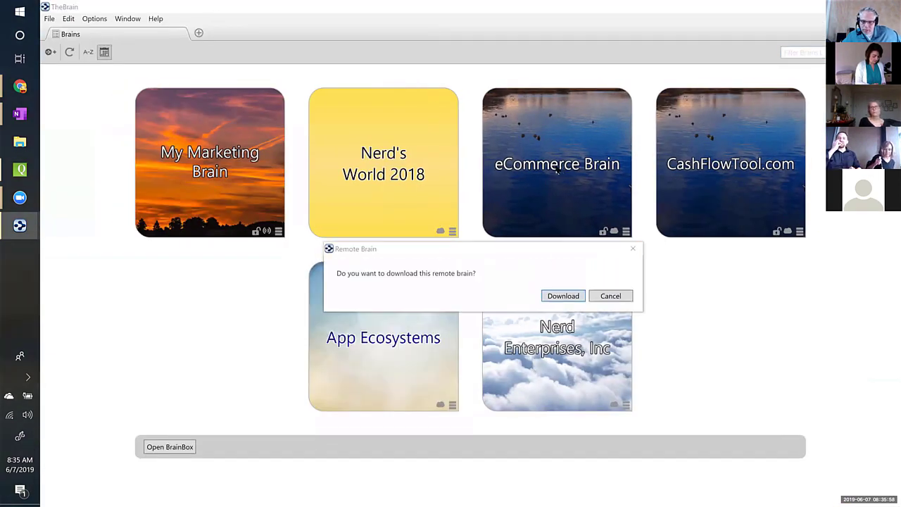
click(563, 296)
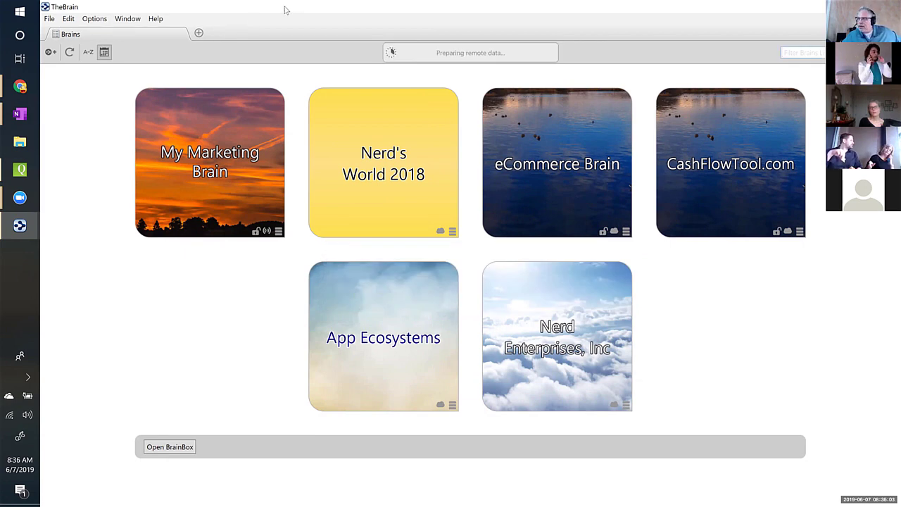
drag(284, 10, 1, 10)
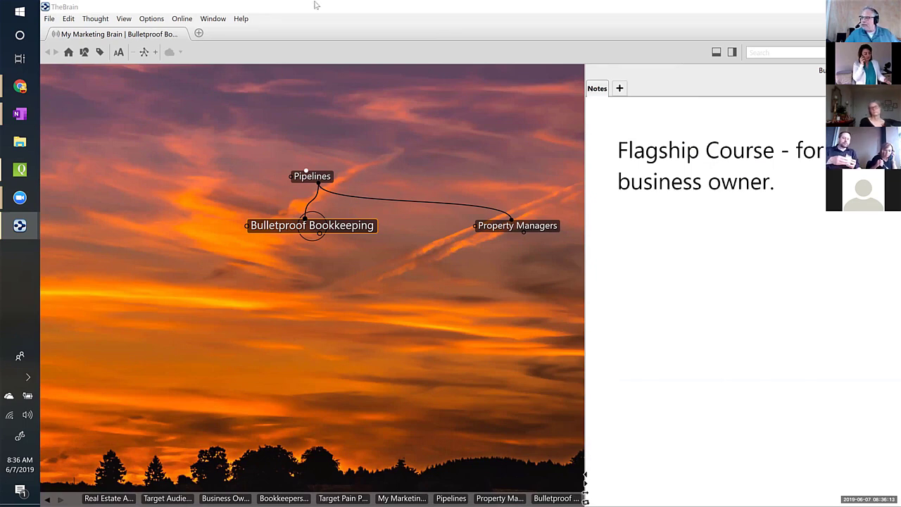
click(831, 7)
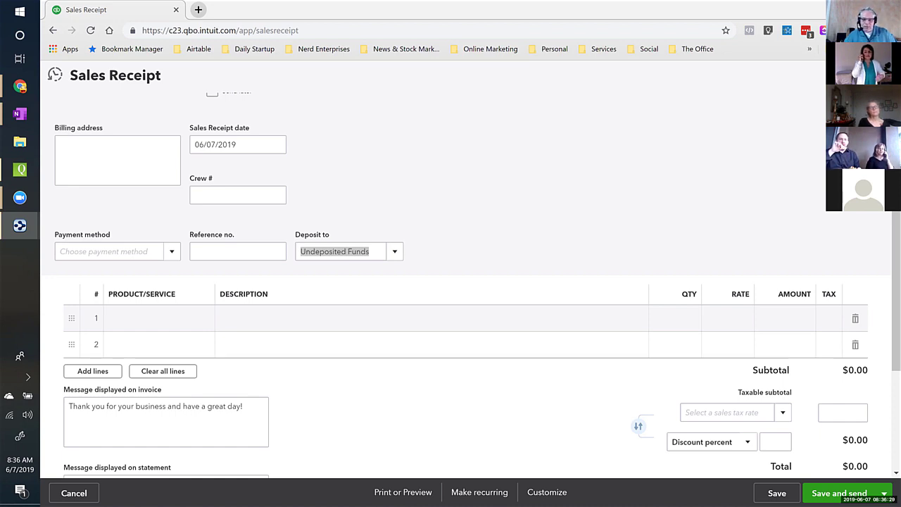
Return to the sales receipt in Chrome and examine the bank and other current asset accounts offered for Deposit to
click(436, 89)
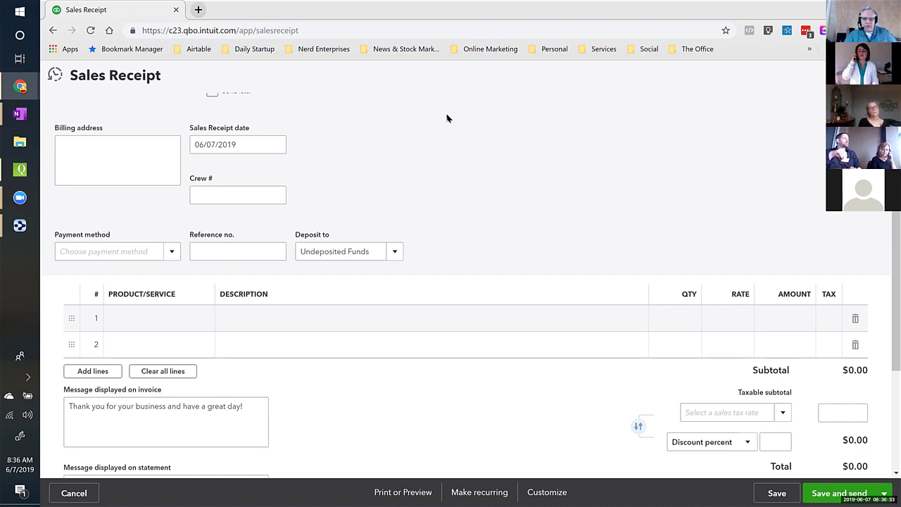
click(379, 258)
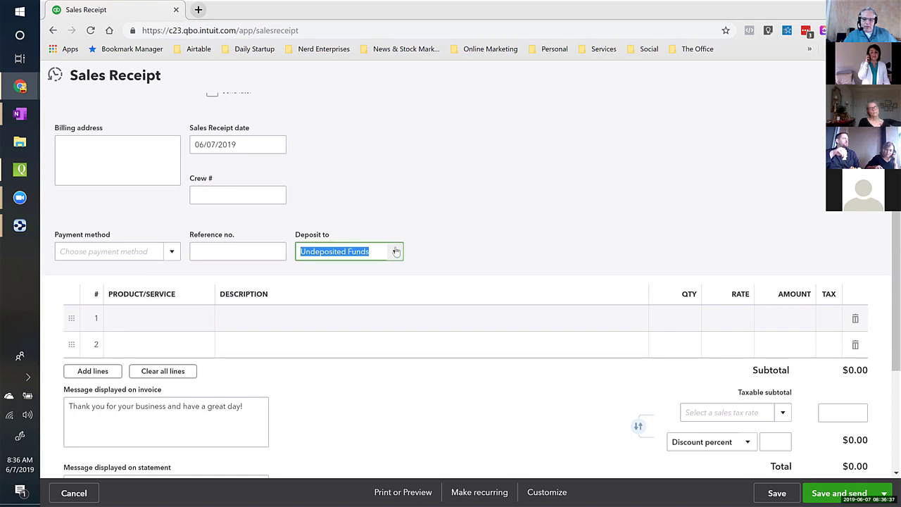
click(396, 251)
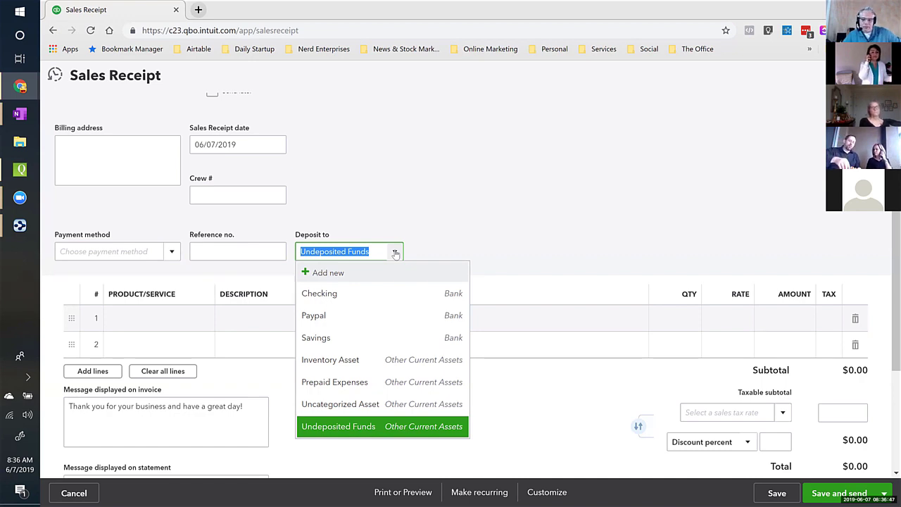
click(518, 189)
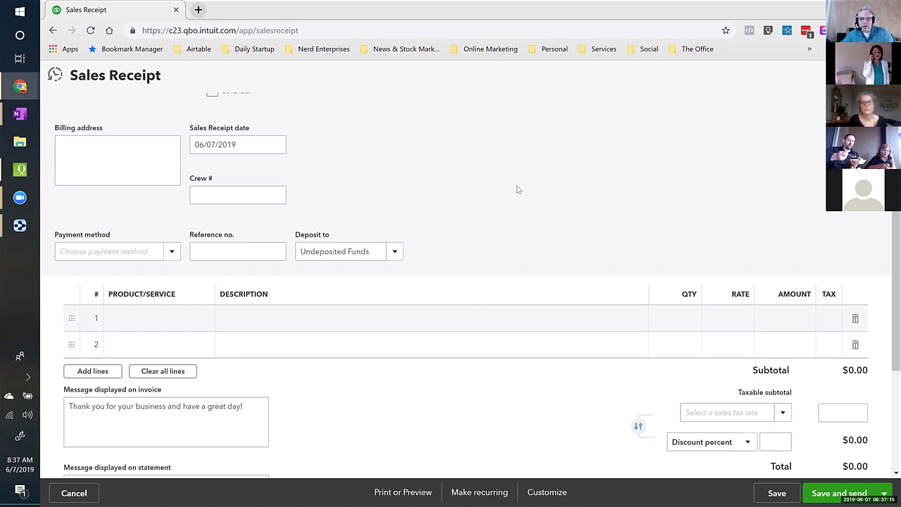
click(161, 319)
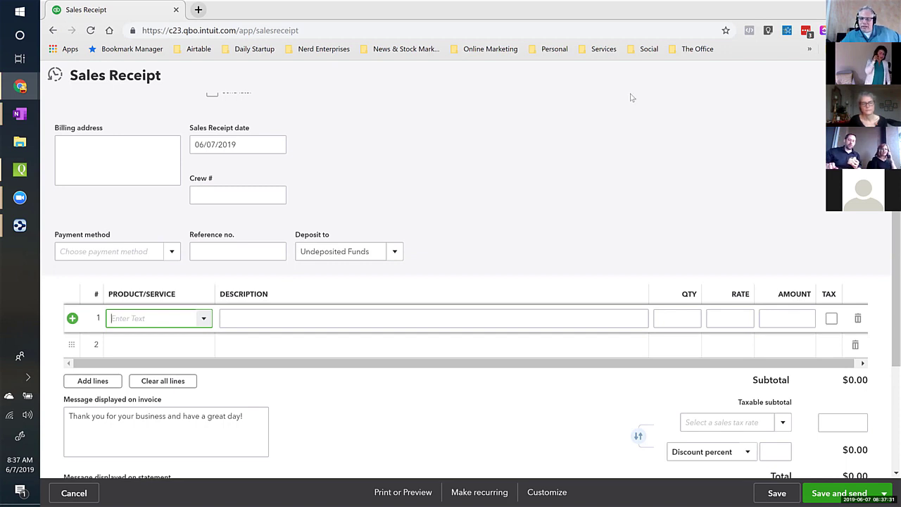
click(602, 100)
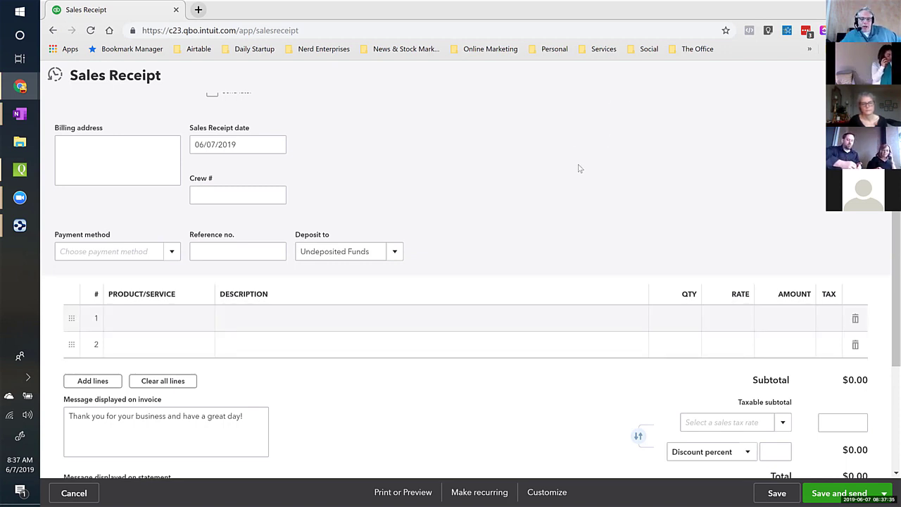
scroll(579, 168, up, 1)
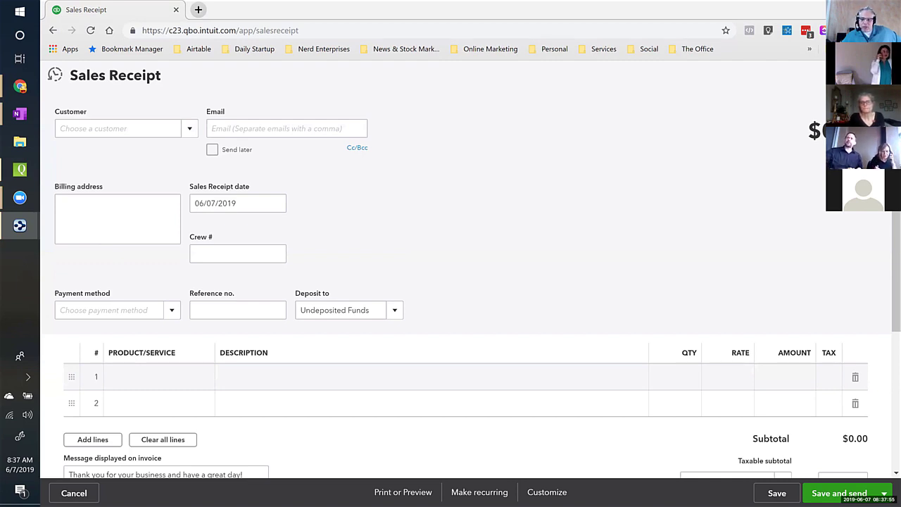
Add Amazon as a new customer on the sales receipt and save it
click(560, 244)
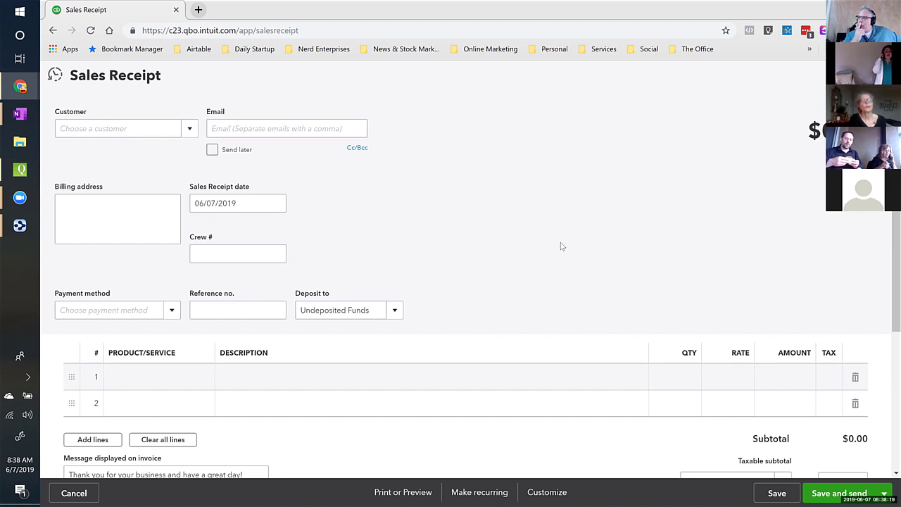
click(118, 127)
text(Amazon)
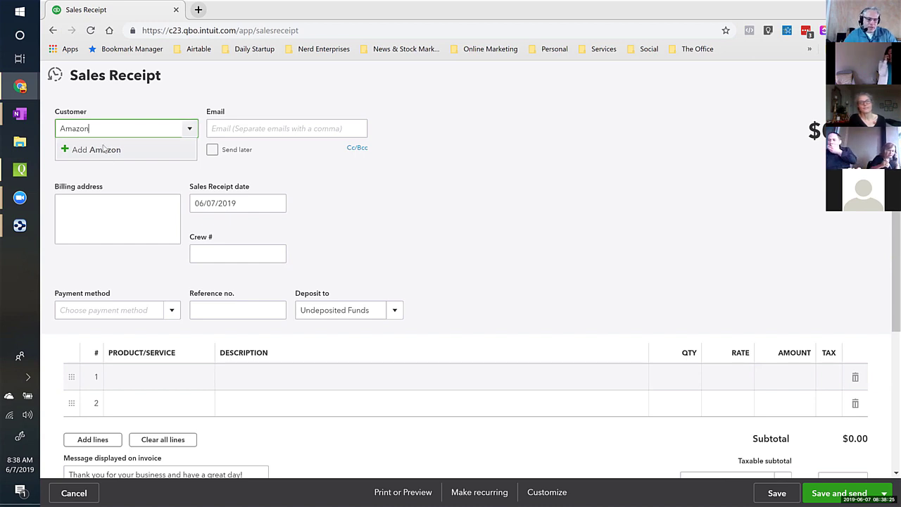
click(105, 149)
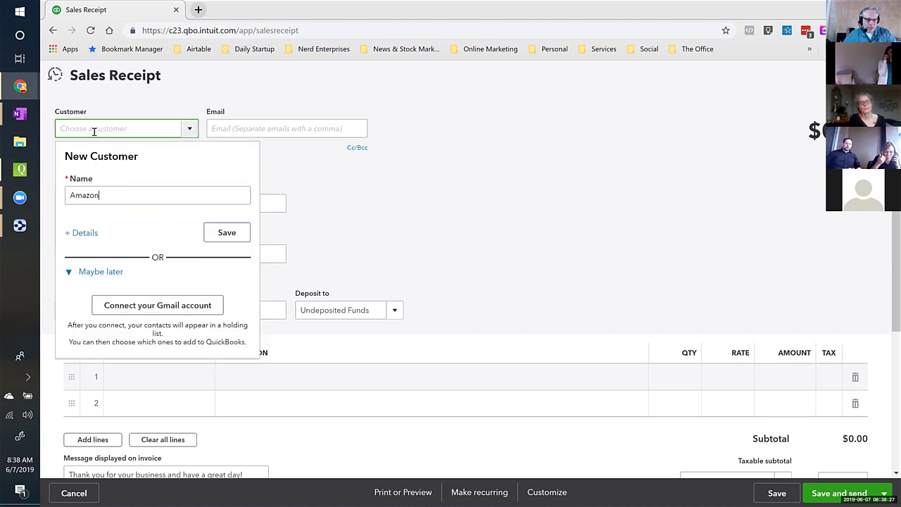
click(226, 236)
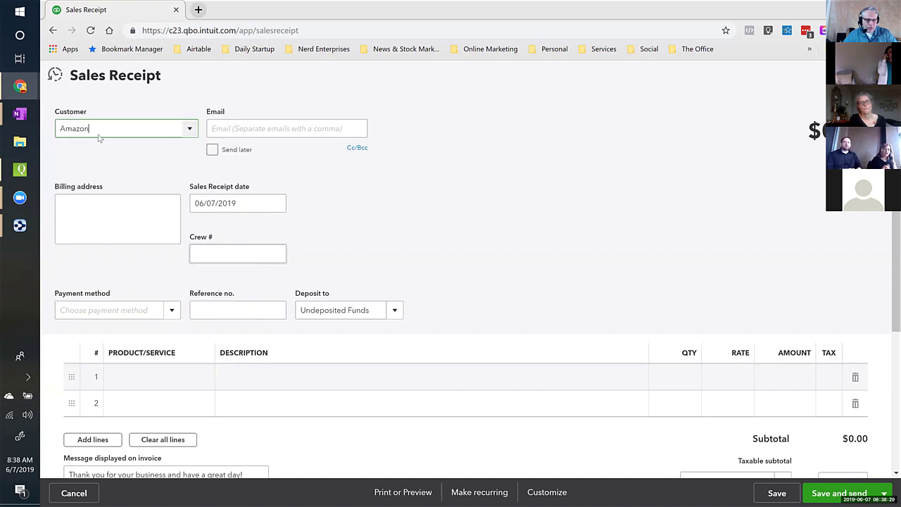
Create a Bank-type account named Amazon Clearing as the sales receipt's Deposit to account and save it
click(382, 310)
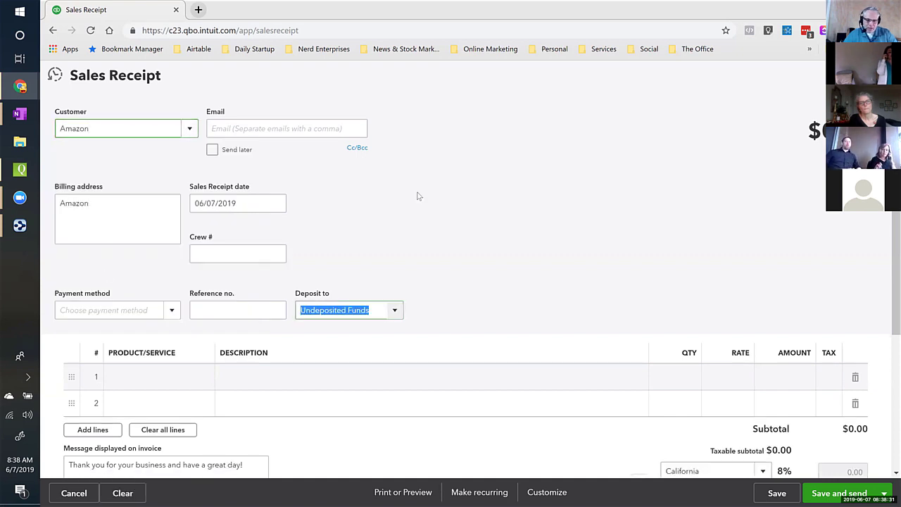
text(Amazon Clearfing)
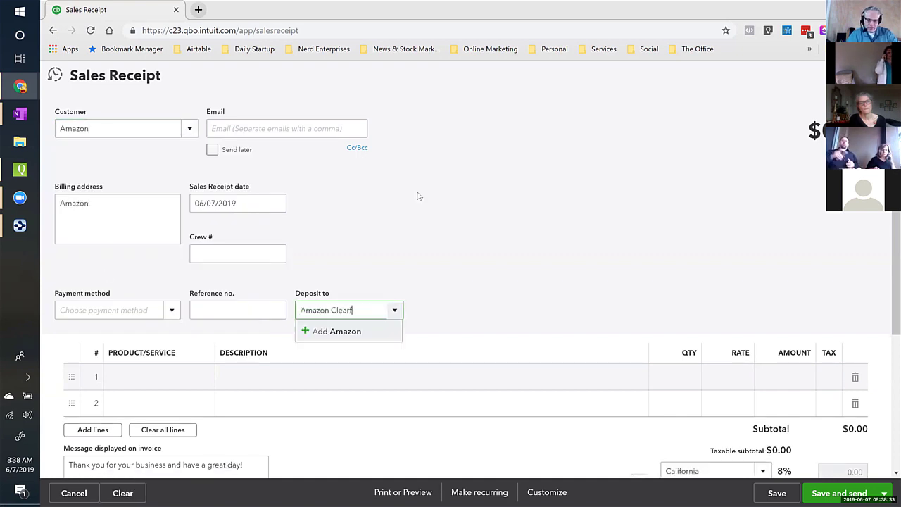
key(BackSpace)
key(BackSpace)
key(BackSpace)
key(BackSpace)
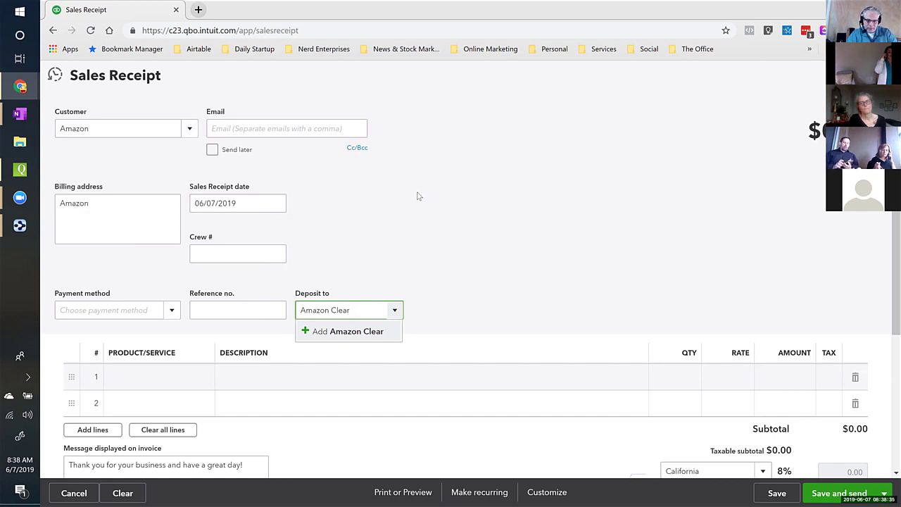
text(ing)
click(370, 333)
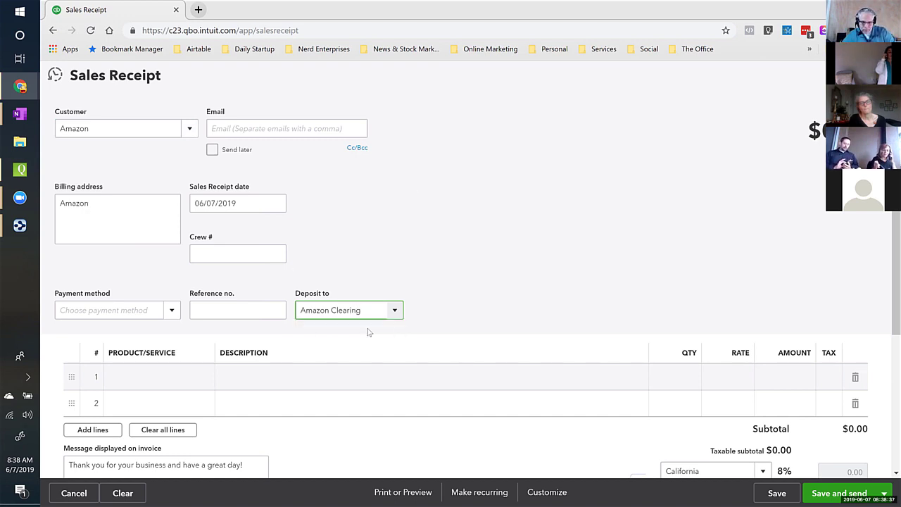
click(307, 155)
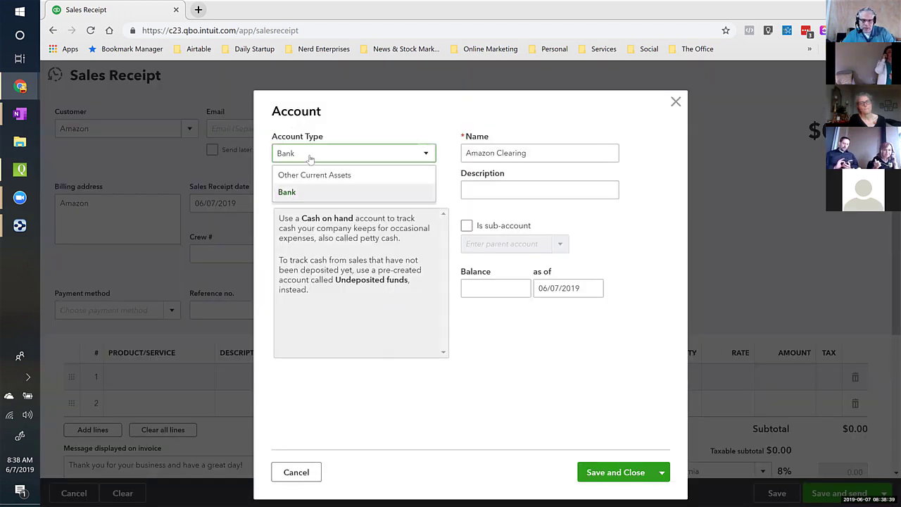
click(318, 192)
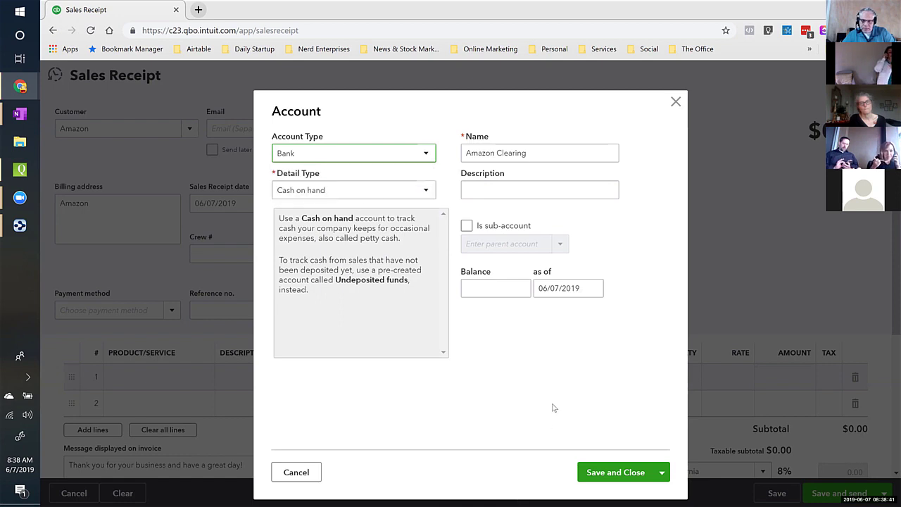
click(612, 473)
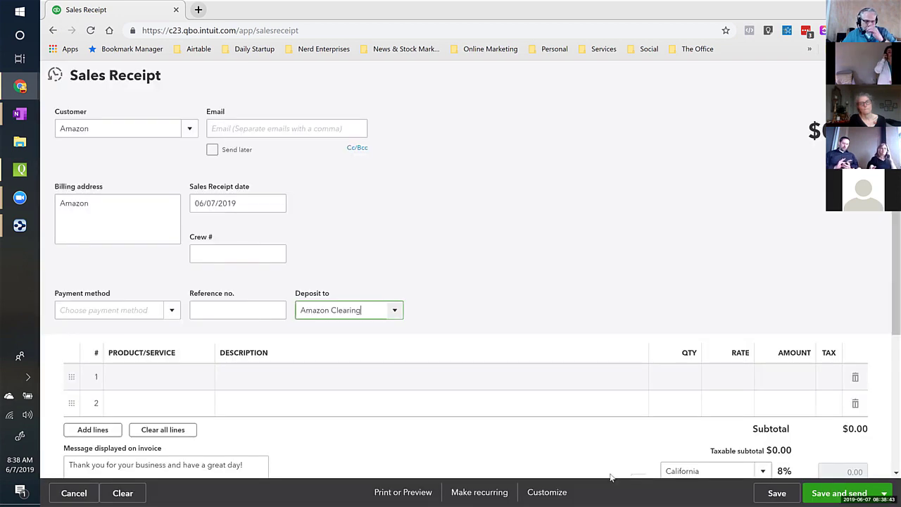
Start a new inventory item named "some product" on the receipt's first line and review its account and tax settings
click(170, 379)
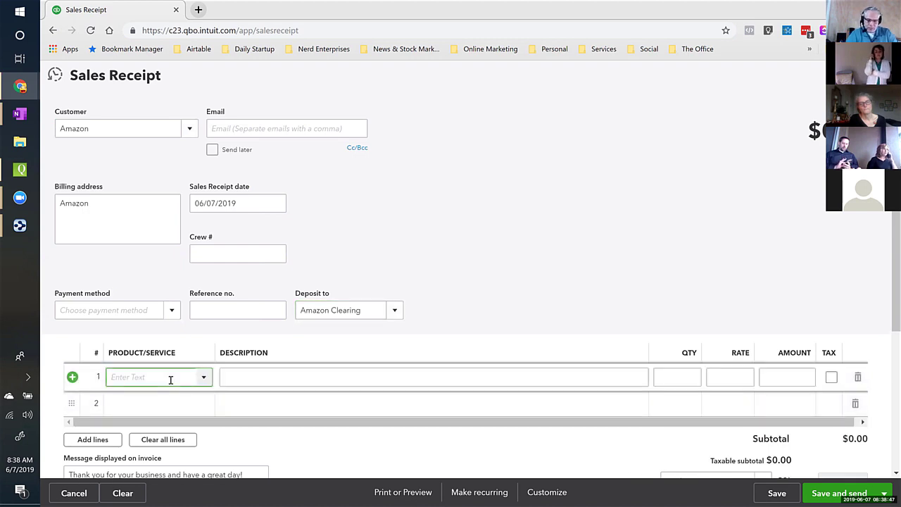
text(some product)
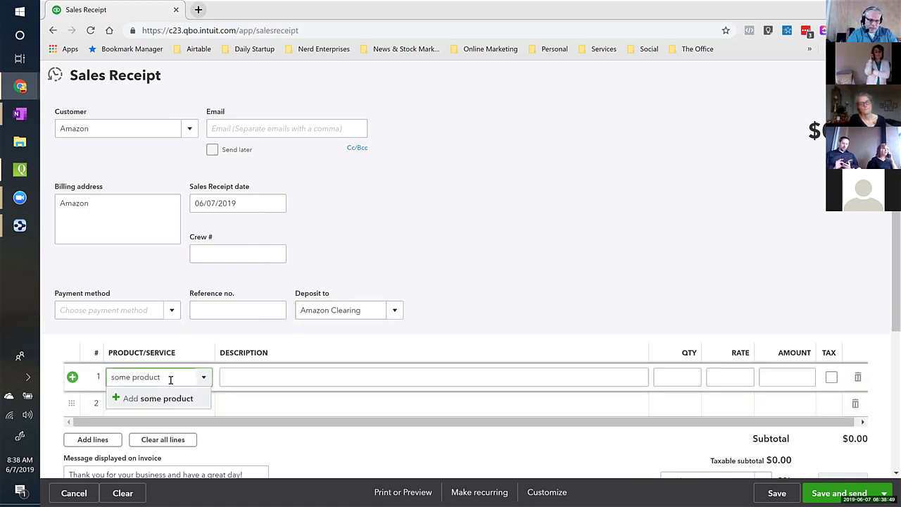
click(166, 398)
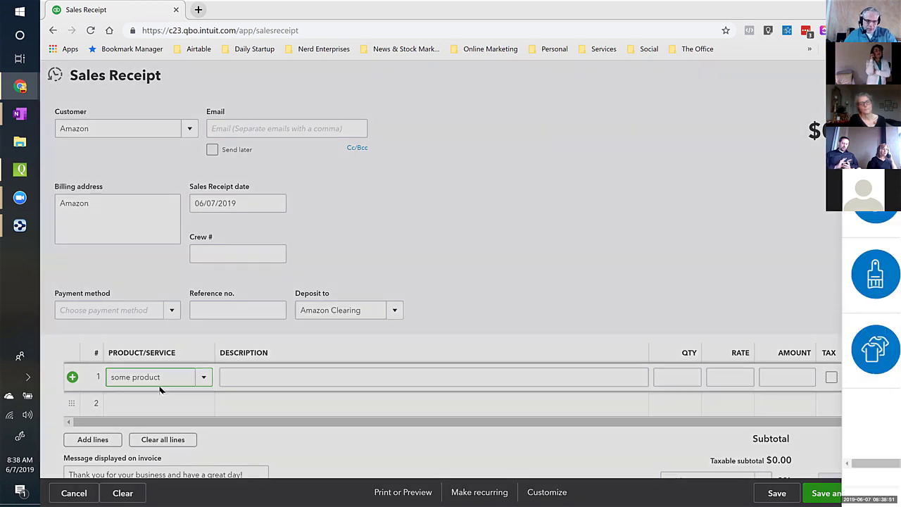
click(647, 120)
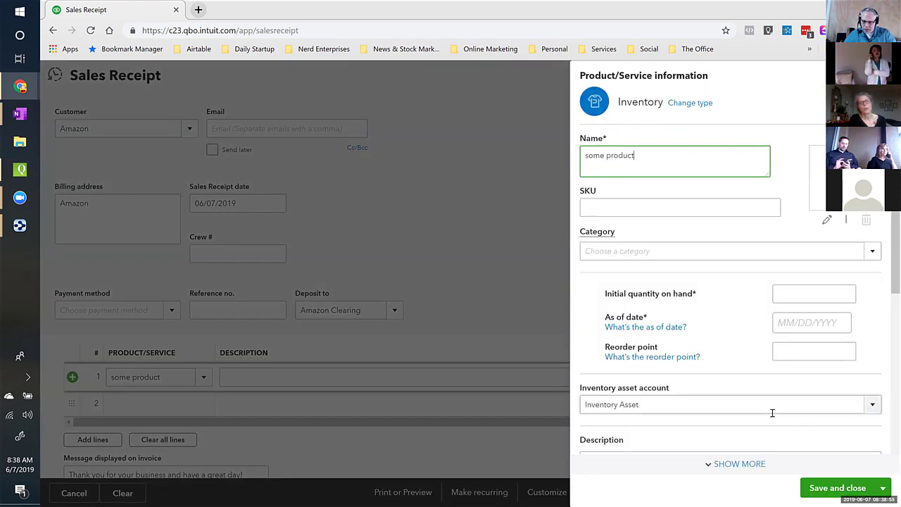
scroll(760, 409, down, 3)
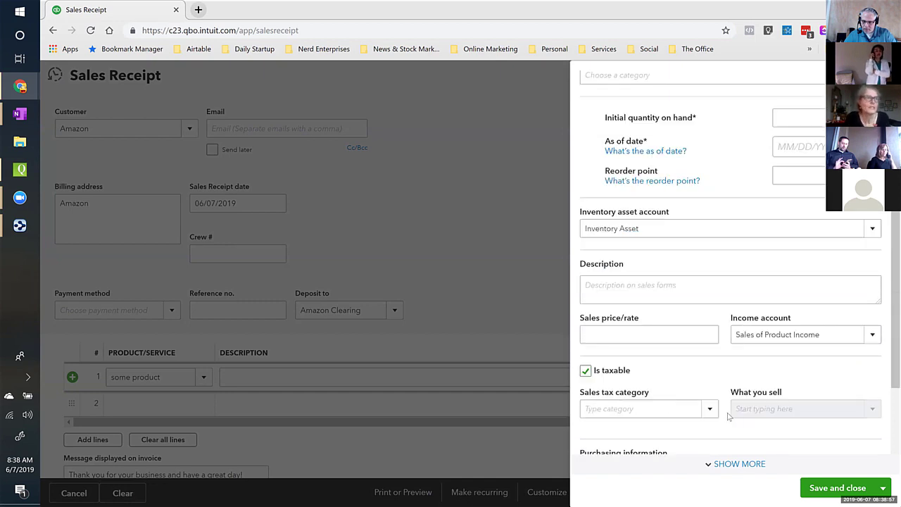
scroll(700, 382, up, 3)
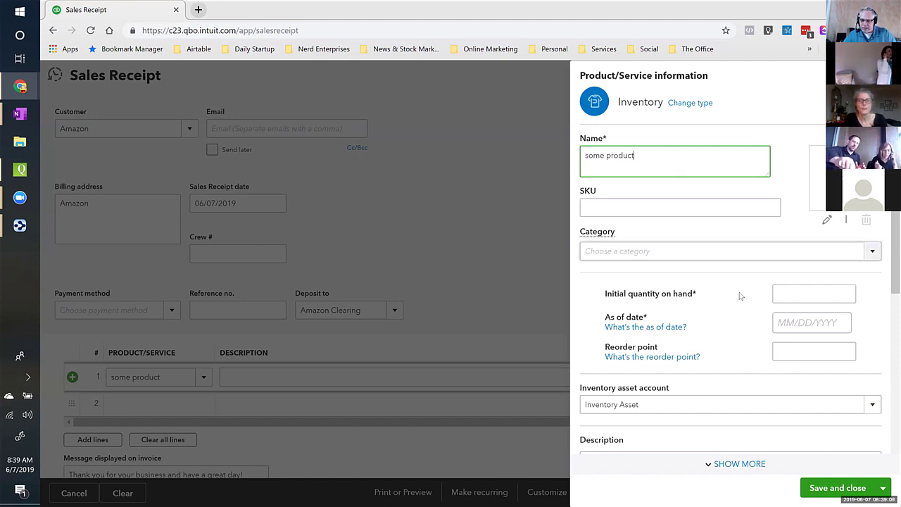
scroll(697, 294, down, 3)
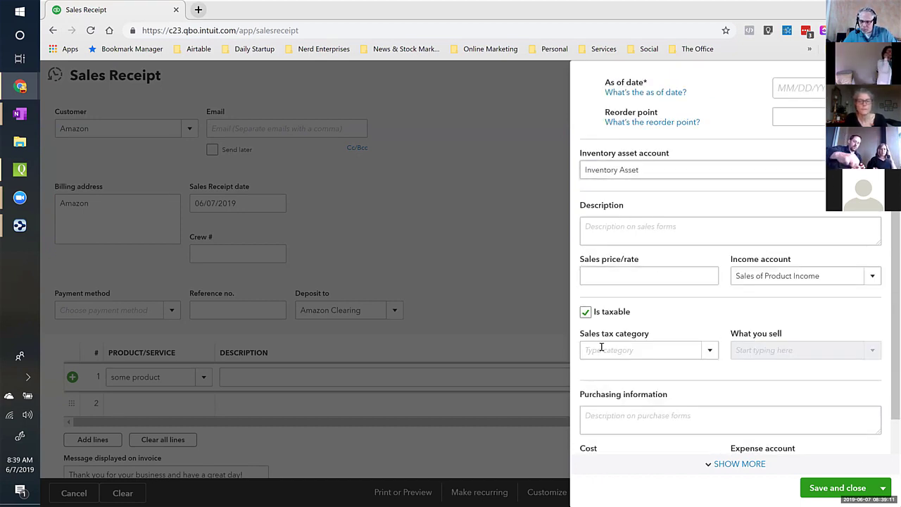
scroll(686, 377, down, 2)
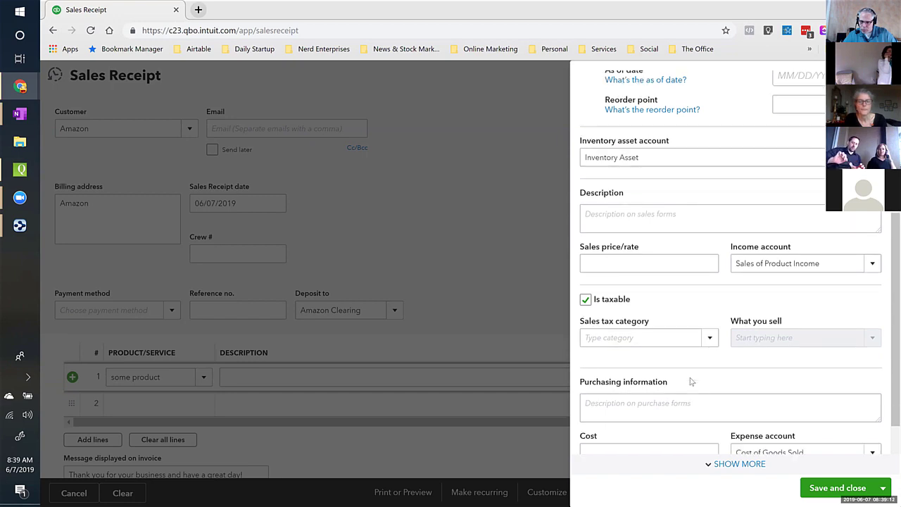
Give the inventory item an initial quantity on hand of 0 and an as of date of 01/01/2015, and save it
click(839, 487)
scroll(825, 223, up, 3)
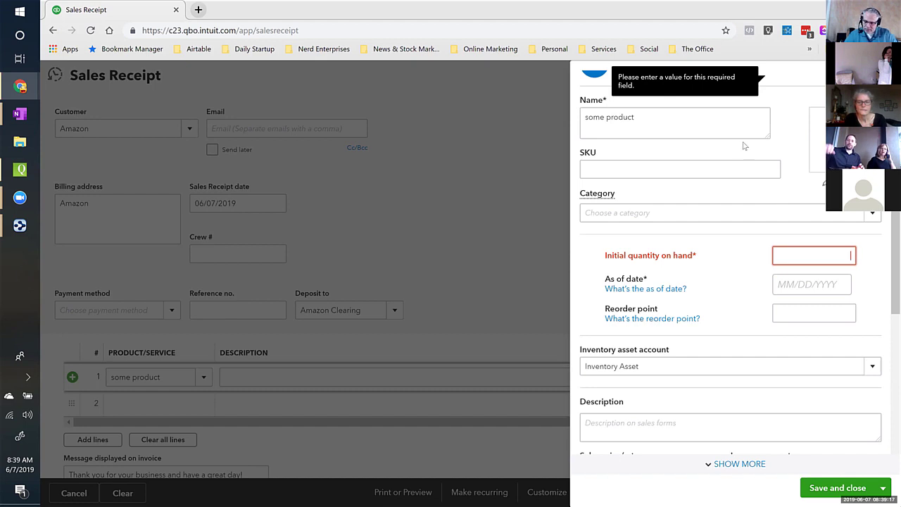
click(791, 285)
click(792, 285)
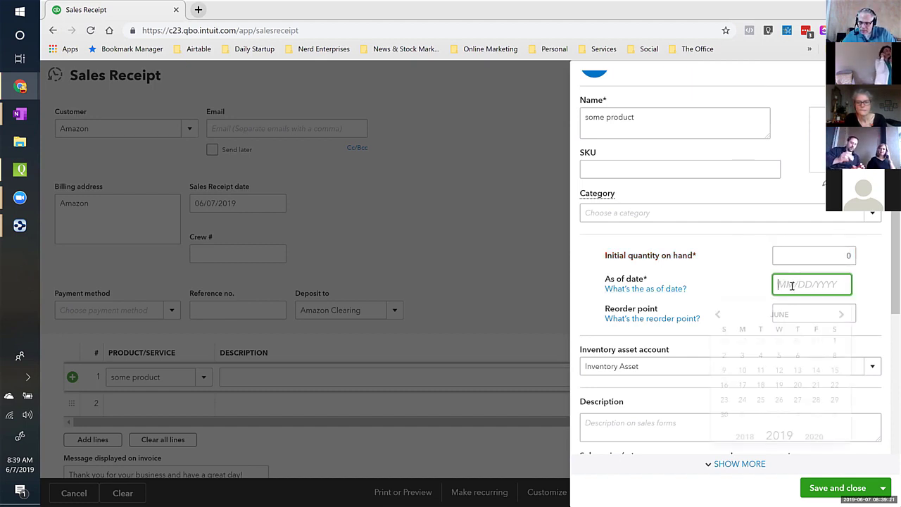
text(010)
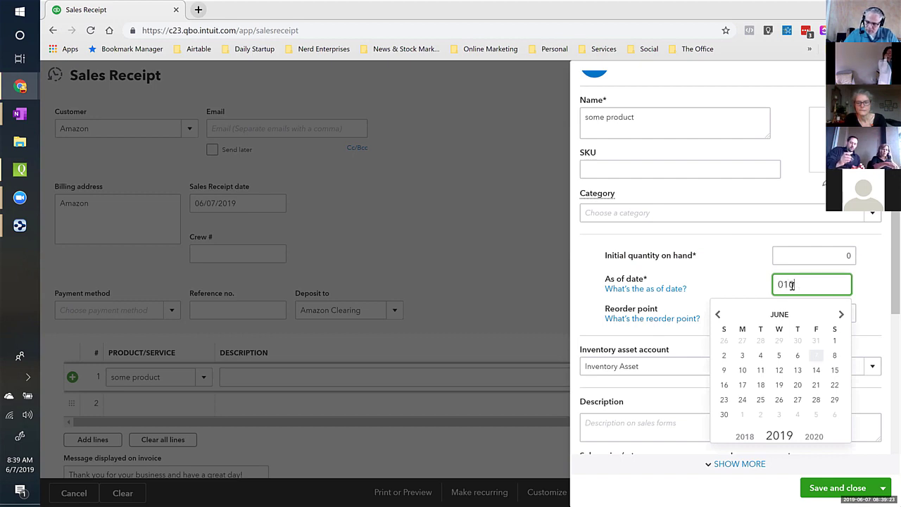
text(115)
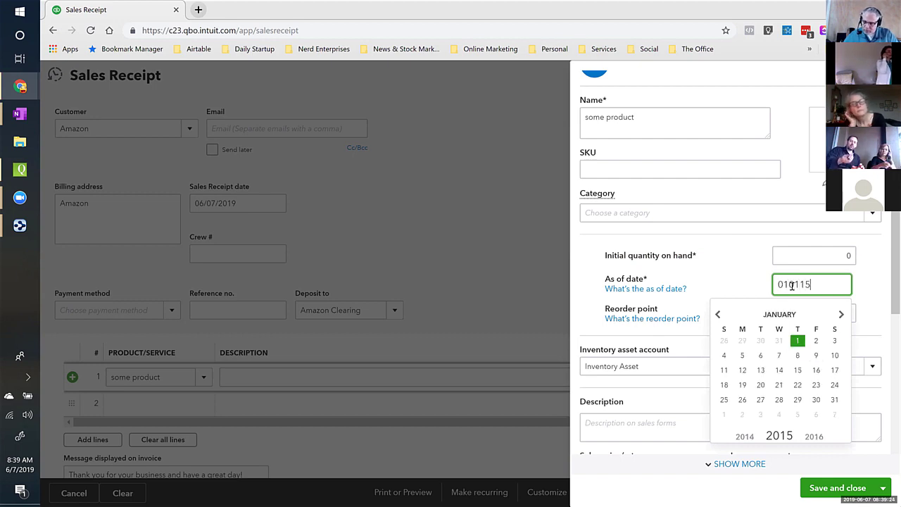
click(795, 341)
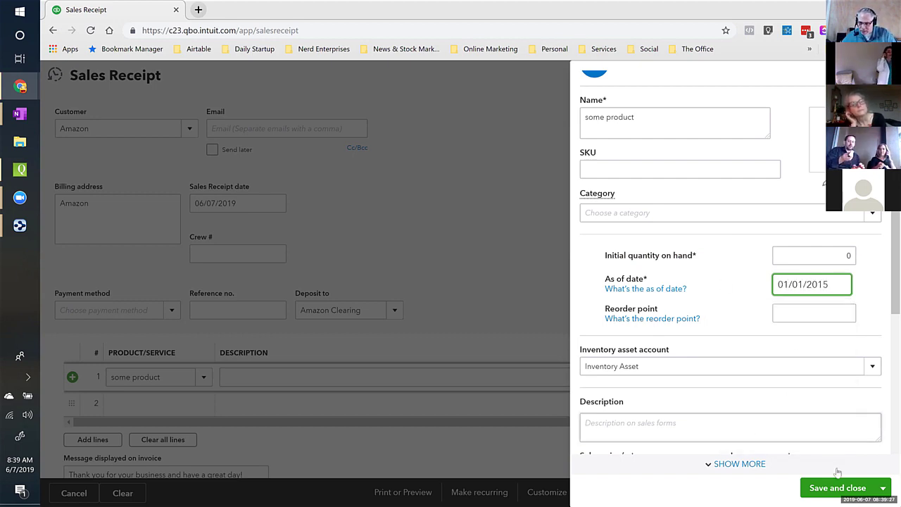
click(837, 488)
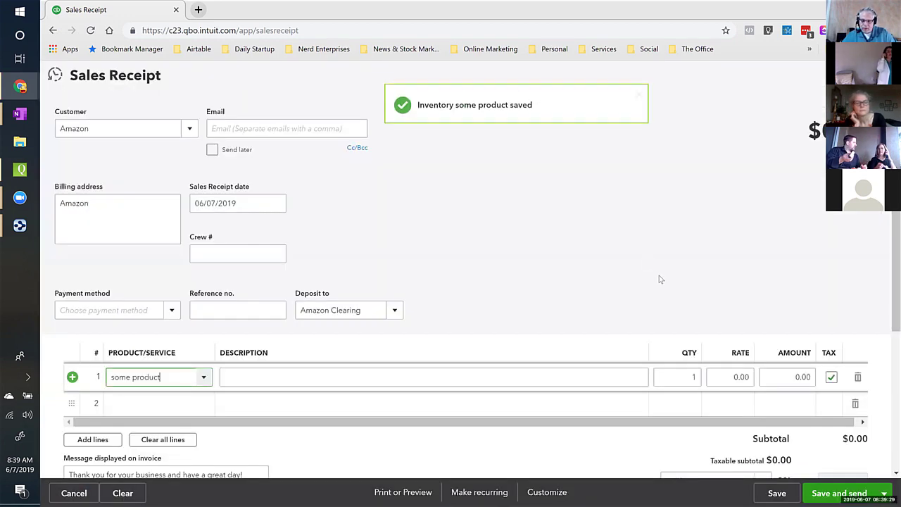
Set the rate of the "some product" line to 1,000
click(458, 374)
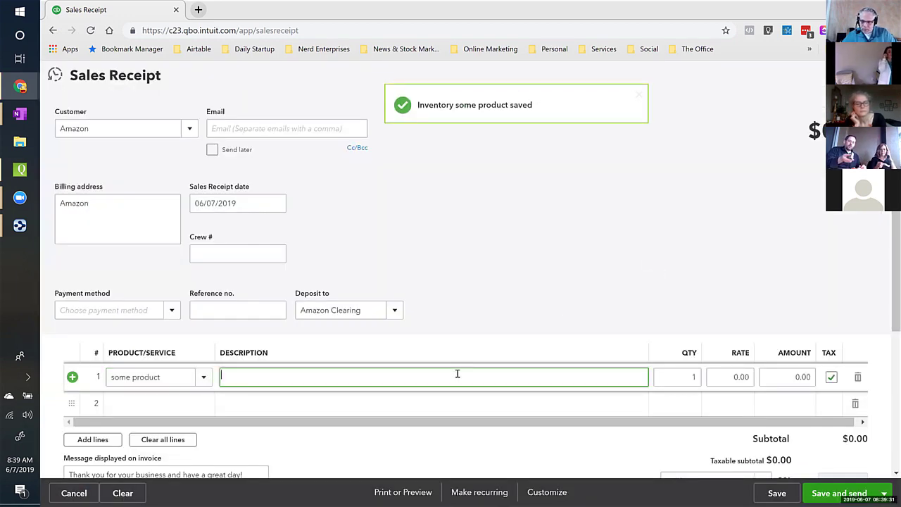
key(Tab)
key(Tab)
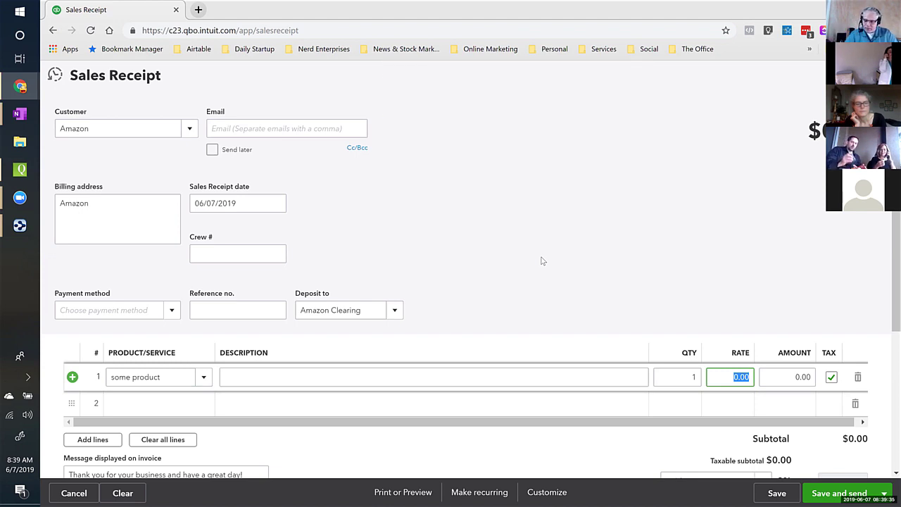
text(1000)
key(Tab)
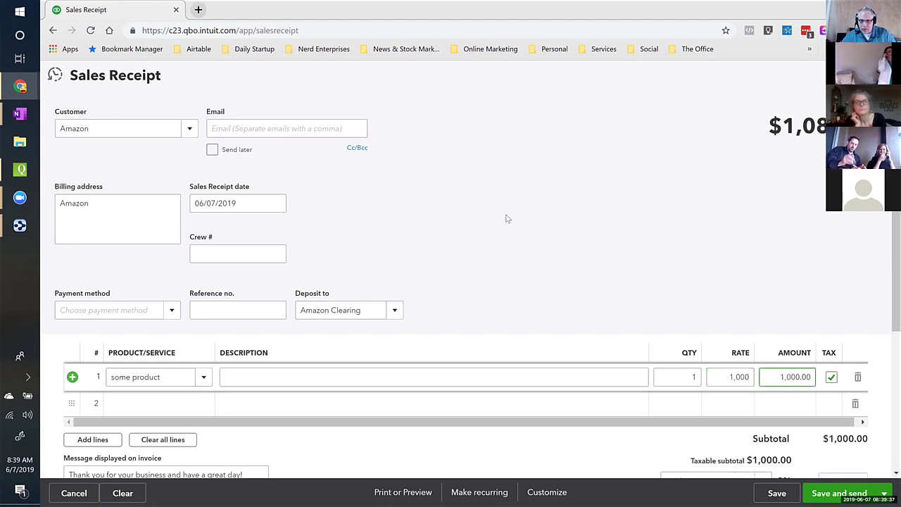
Remove the California sales tax rate from the sales receipt, then save and close it
scroll(666, 303, down, 3)
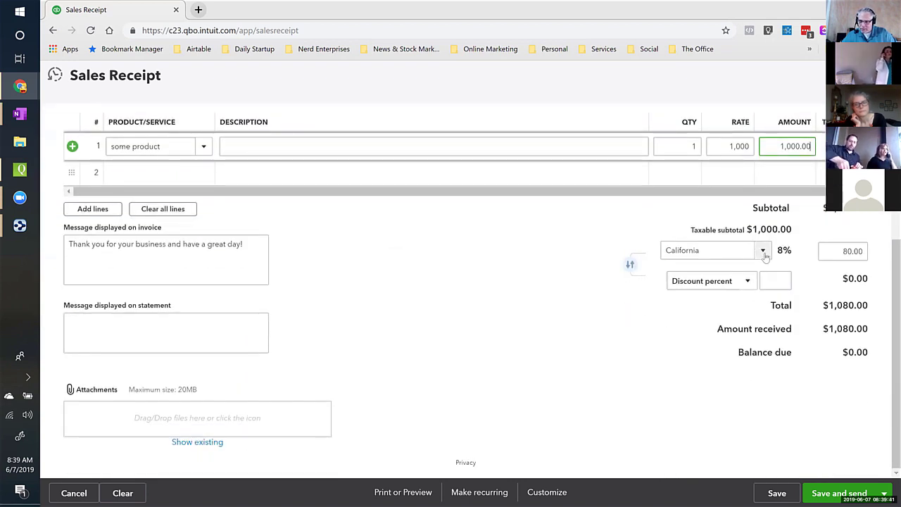
click(764, 253)
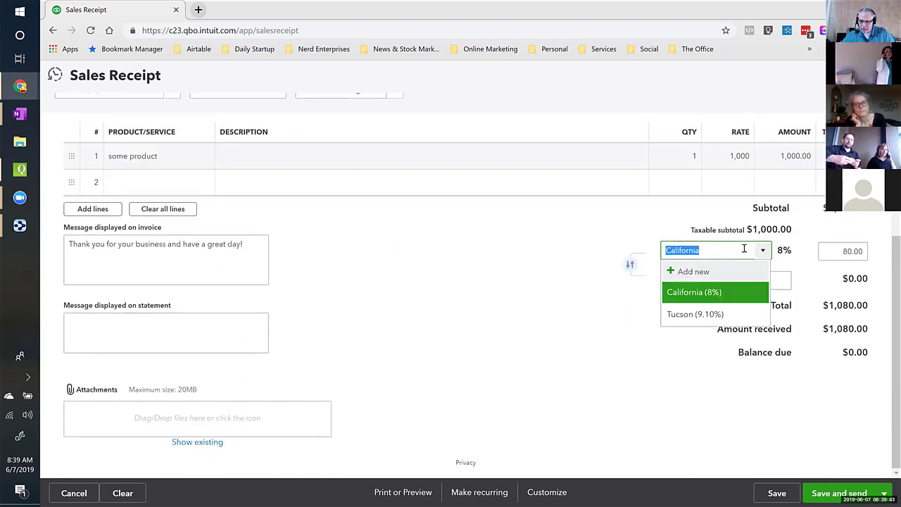
key(BackSpace)
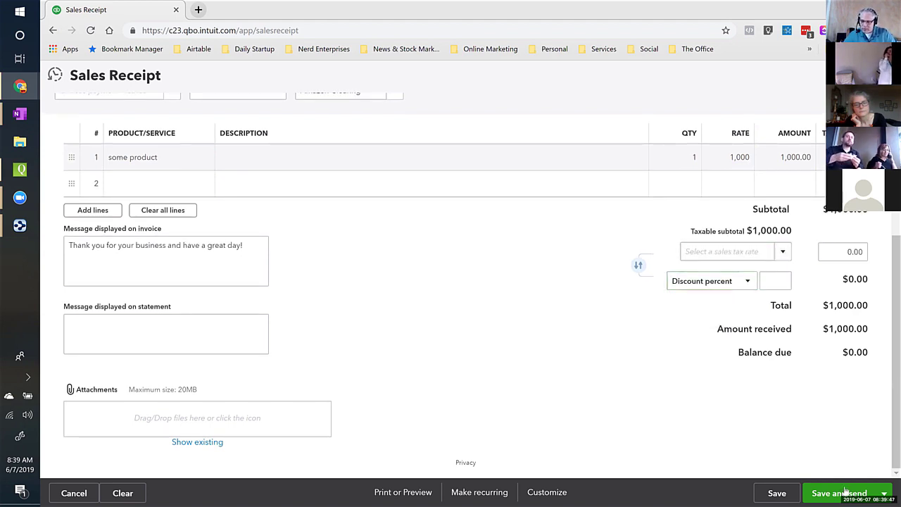
click(884, 493)
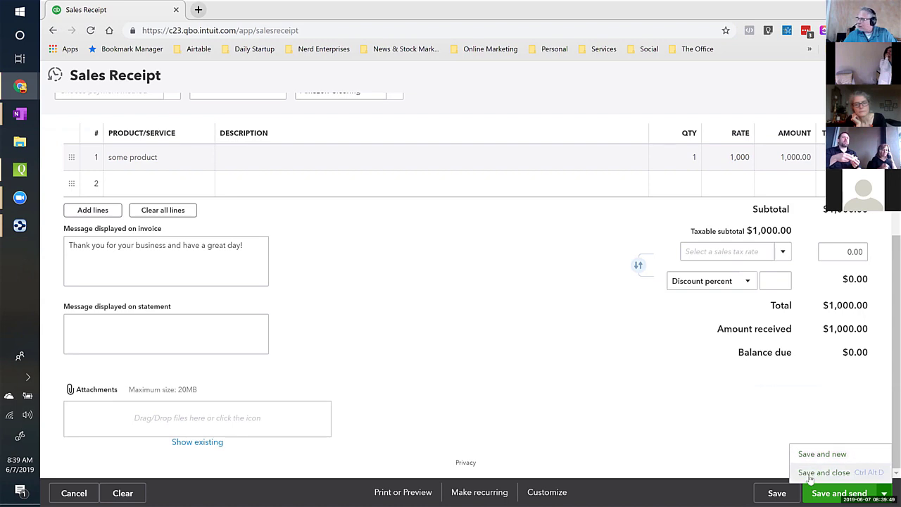
click(817, 472)
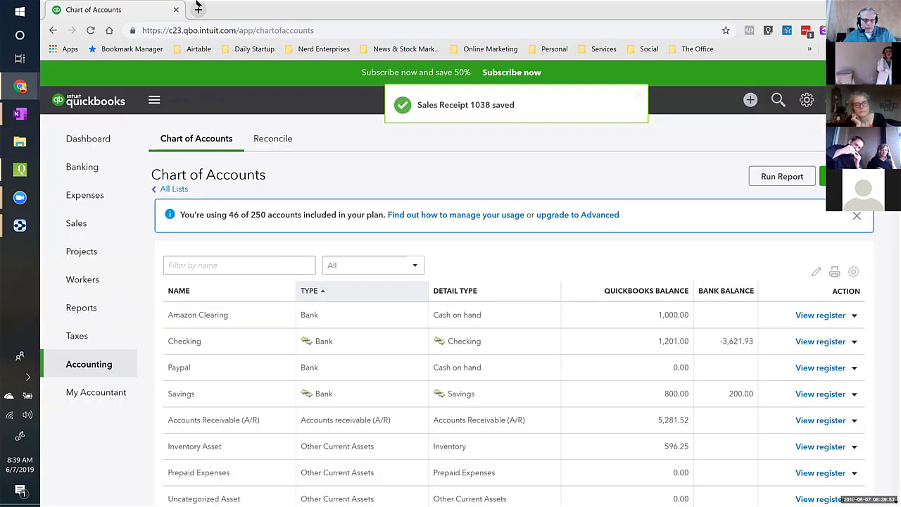
Run the Balance Sheet report and examine the Amazon Clearing balance under Bank Accounts
click(78, 310)
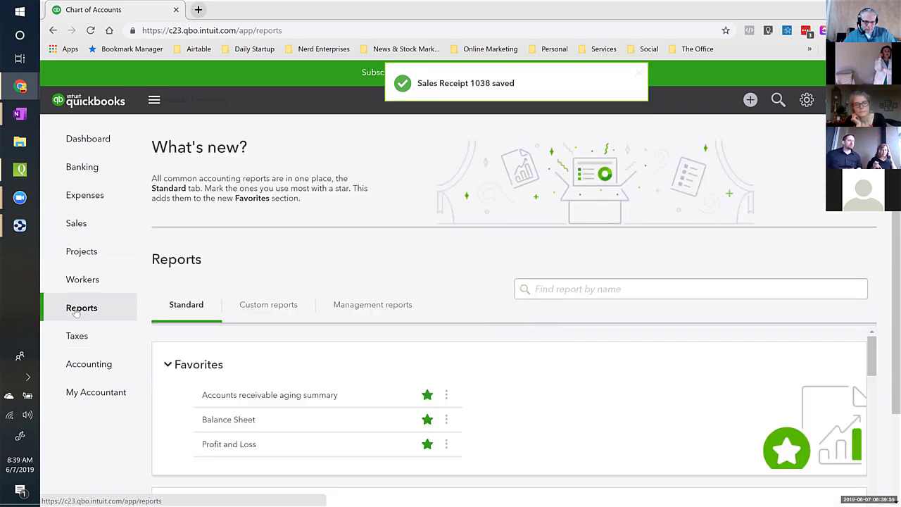
click(230, 420)
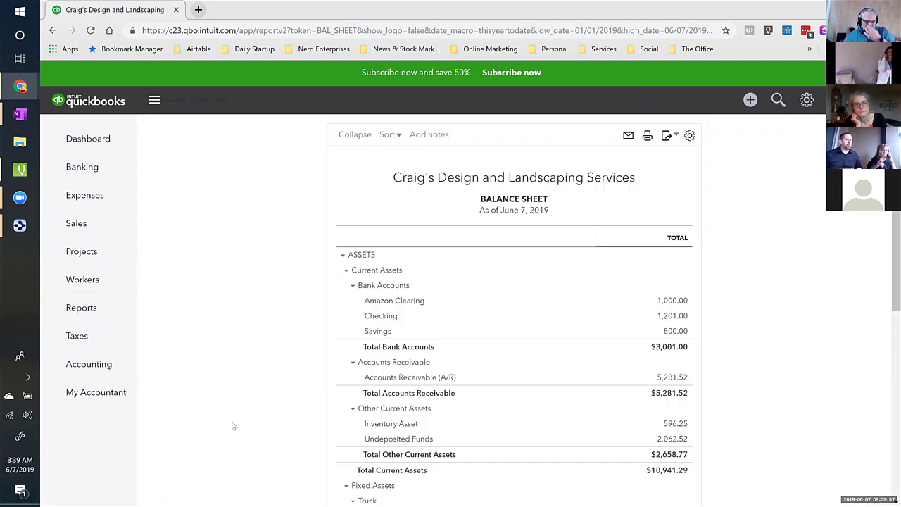
scroll(774, 313, down, 2)
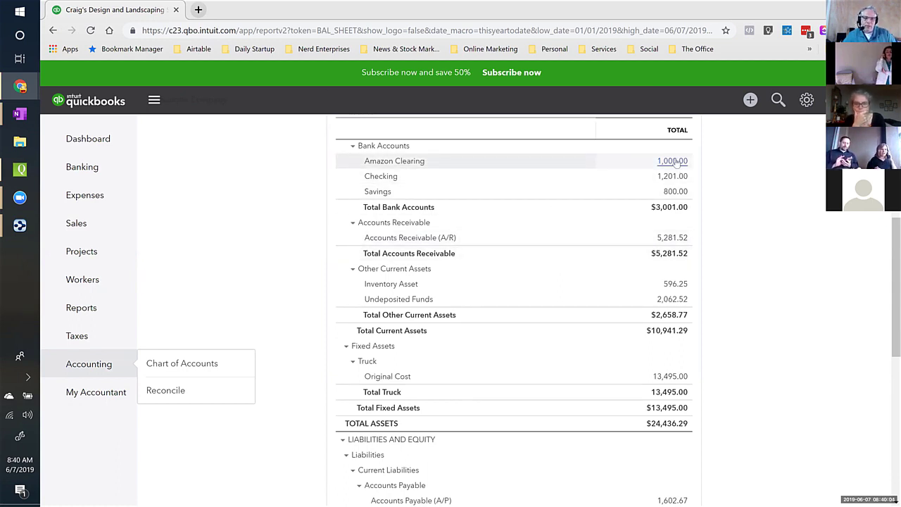
Duplicate the balance sheet's browser tab and open a new bank deposit in the copy
right_click(132, 9)
click(152, 52)
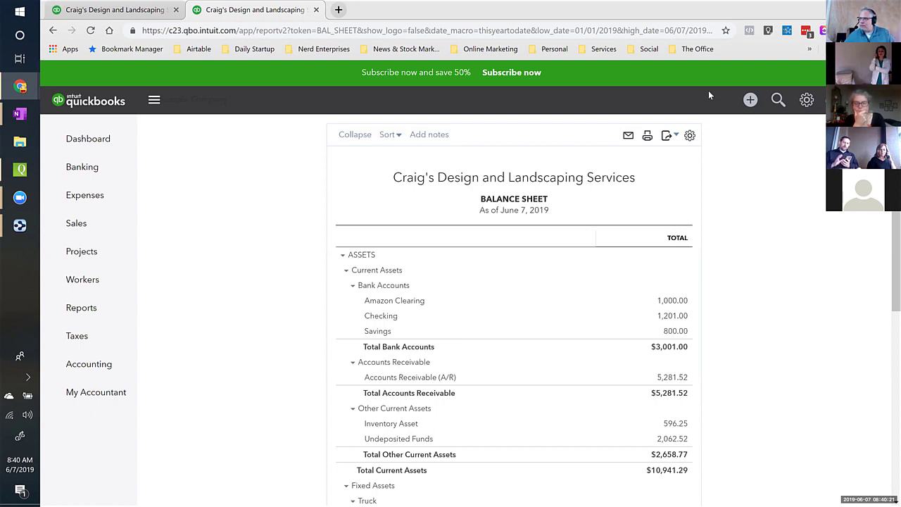
click(750, 102)
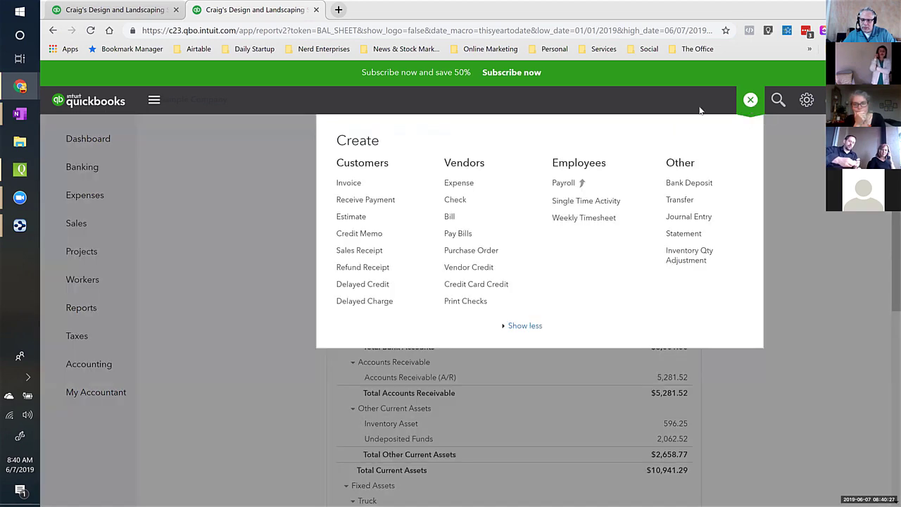
click(680, 185)
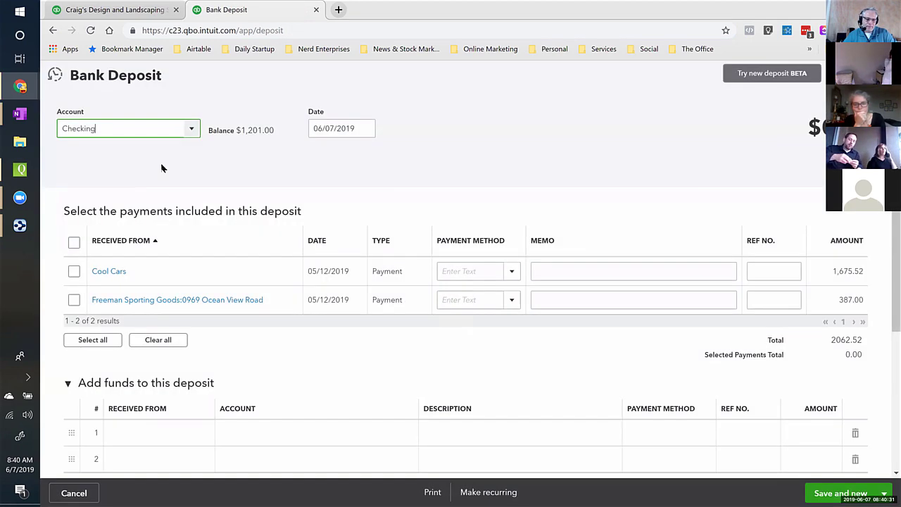
Deposit into the Paypal account and add a first funds line of 1,000 from the Amazon Clearing account
text(PayPal)
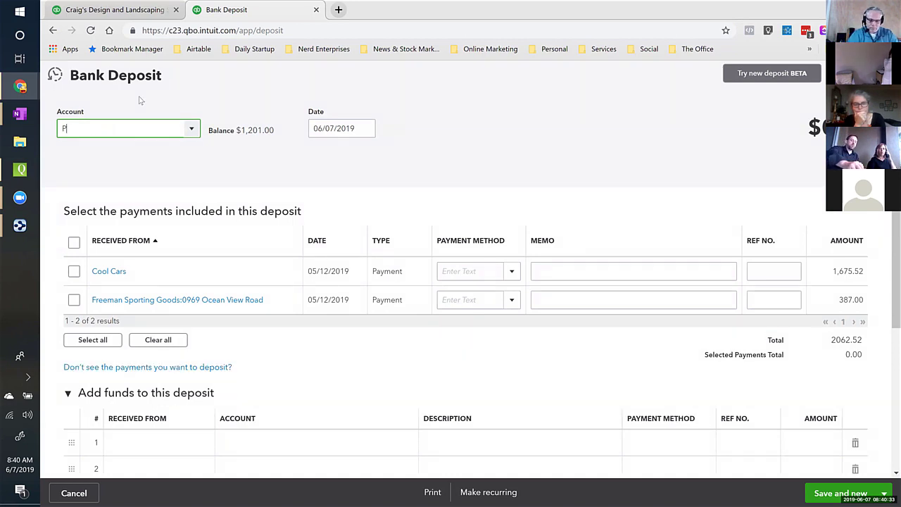
click(88, 169)
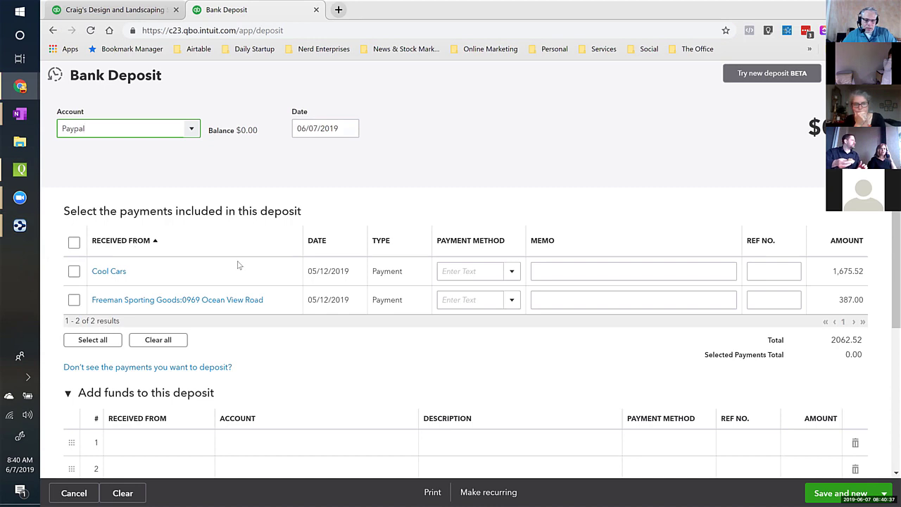
scroll(281, 225, down, 3)
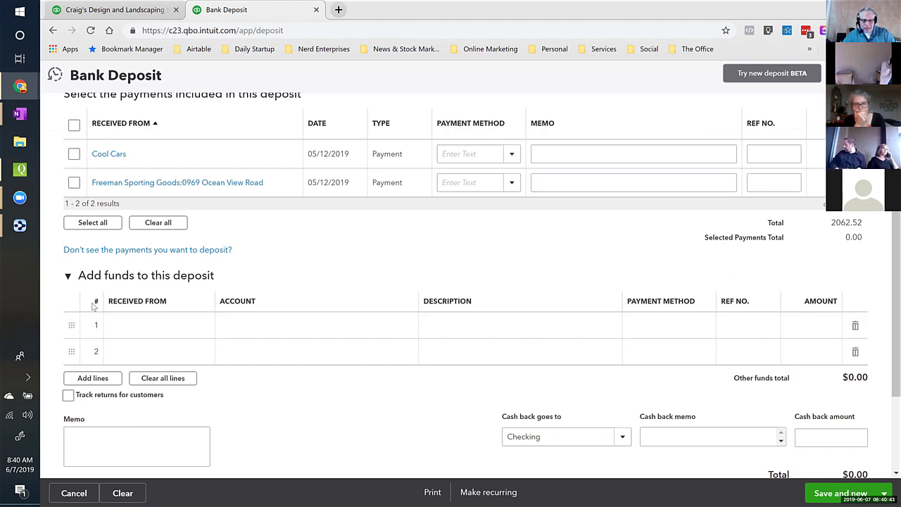
click(256, 326)
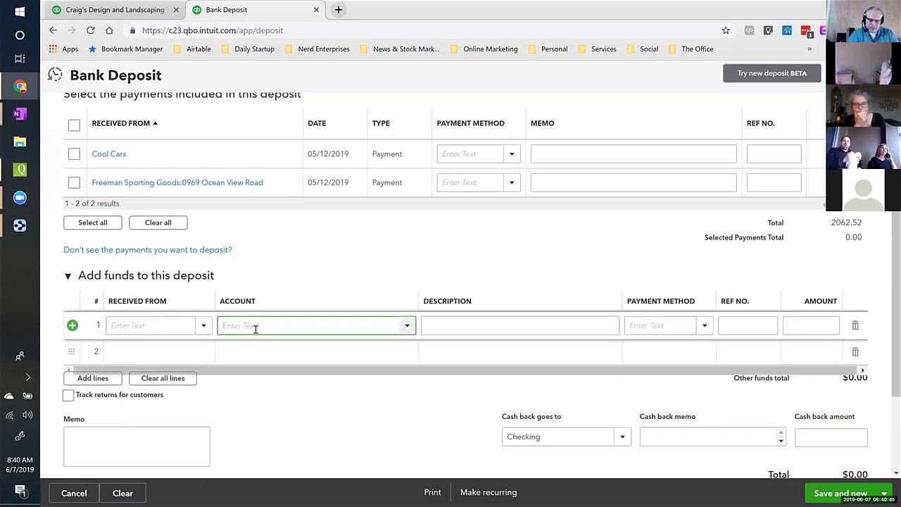
text(Sales of Product Income)
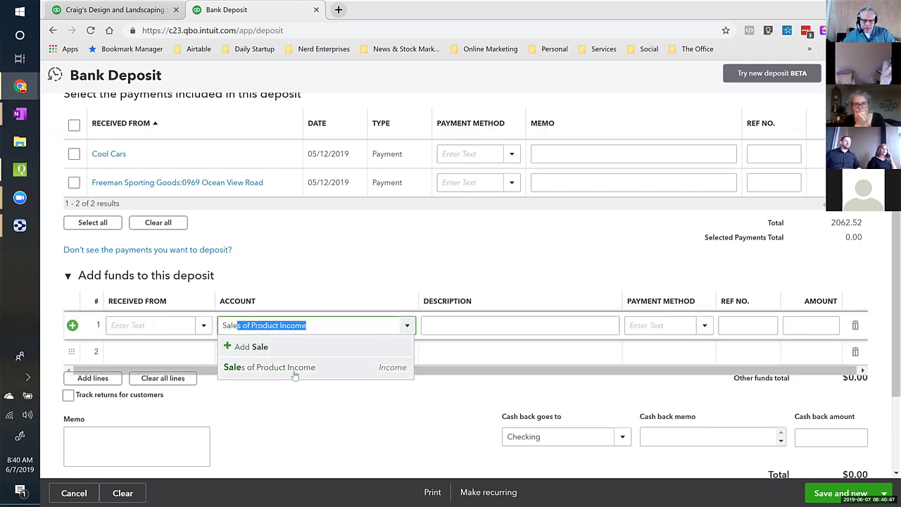
click(327, 325)
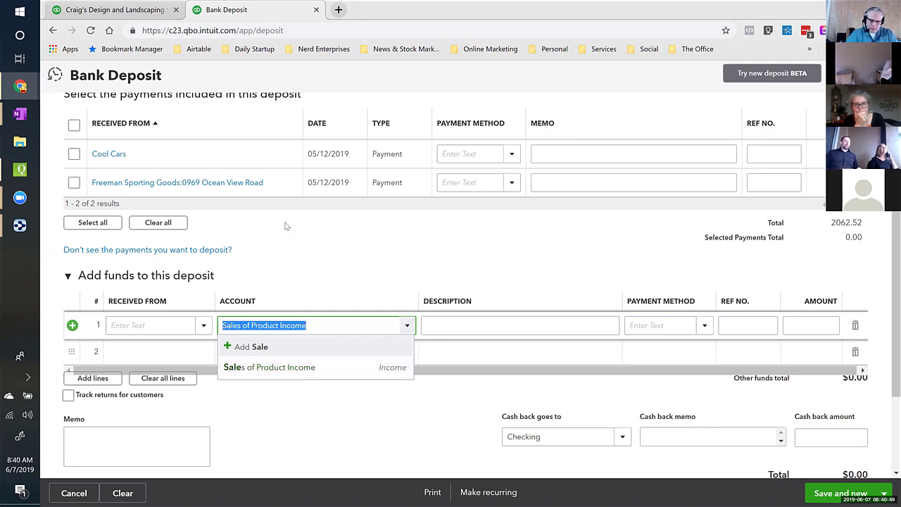
text(amaz)
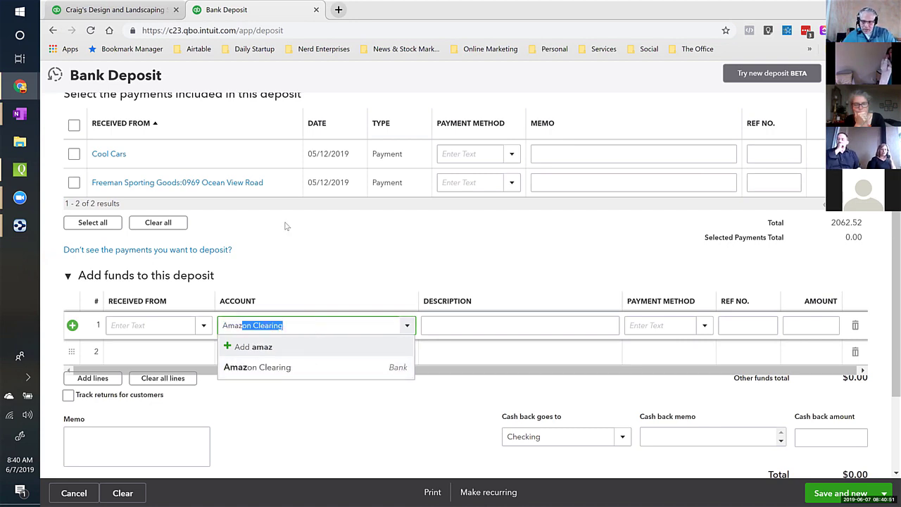
key(Tab)
key(Tab)
key(Tab)
key(Tab)
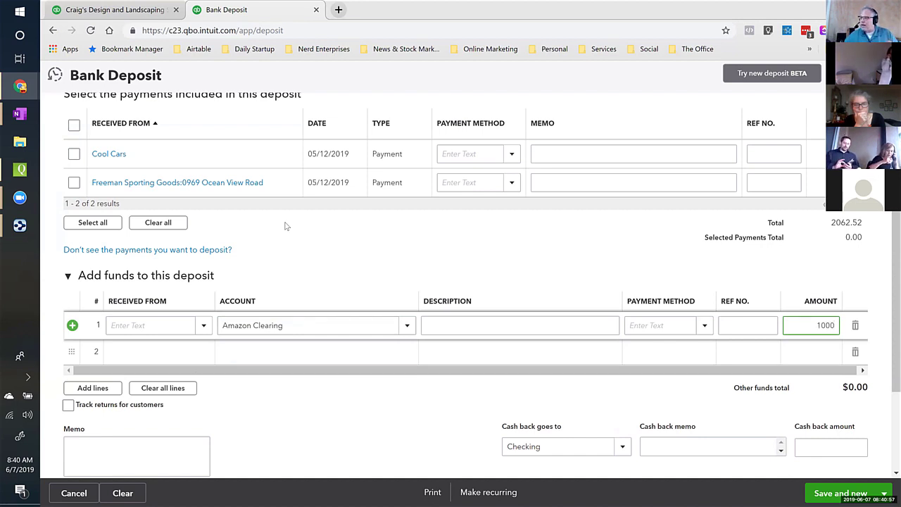
key(Tab)
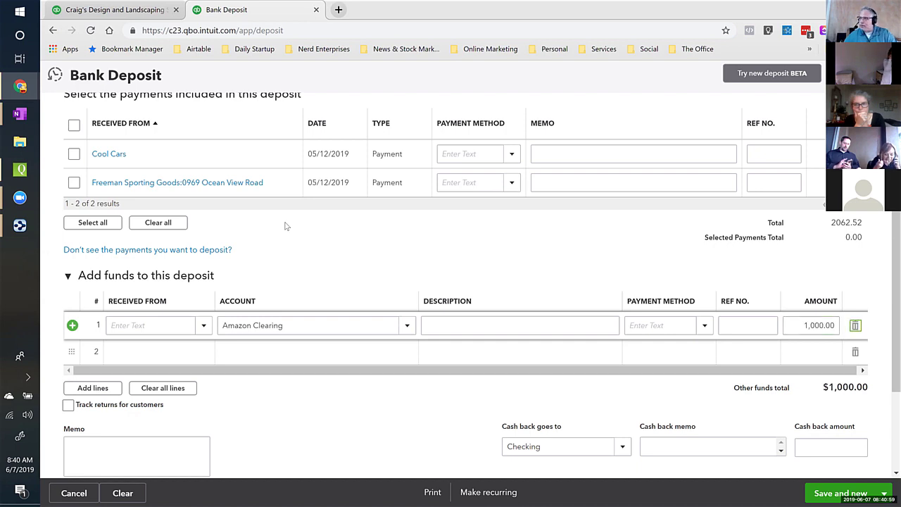
Create a Cost of Goods Sold account named Processing Fees and assign it to the deposit's second funds line
scroll(267, 147, down, 1)
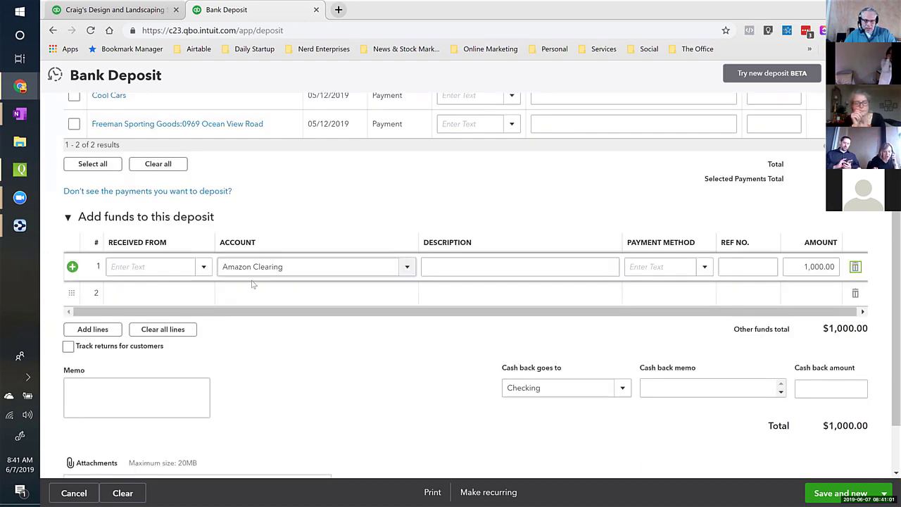
click(255, 291)
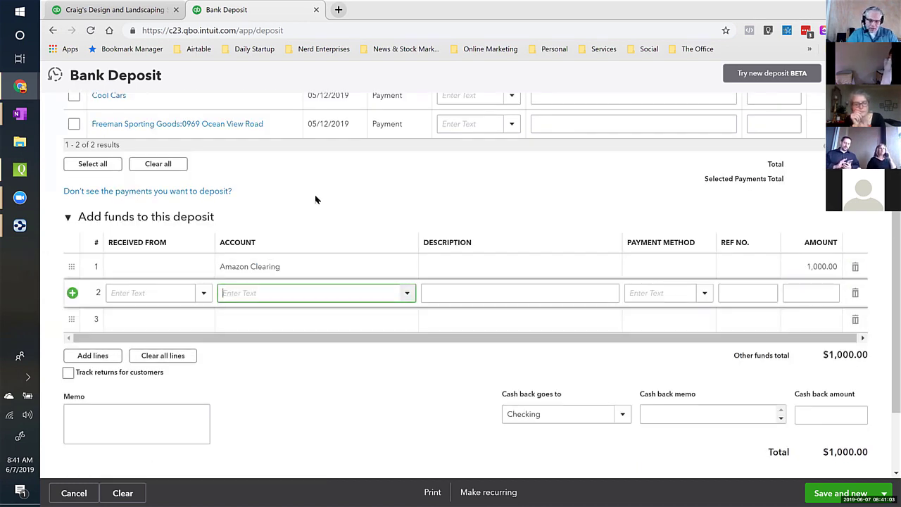
text(Processin)
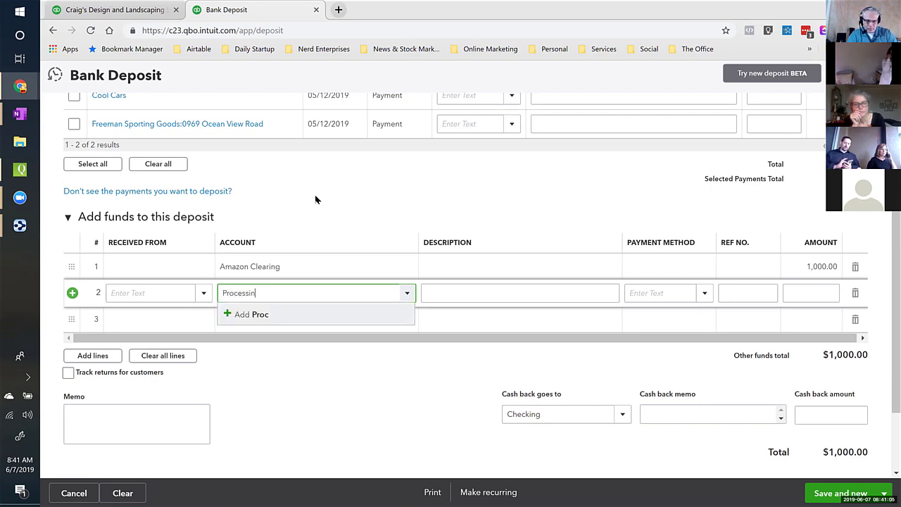
text(g Fees)
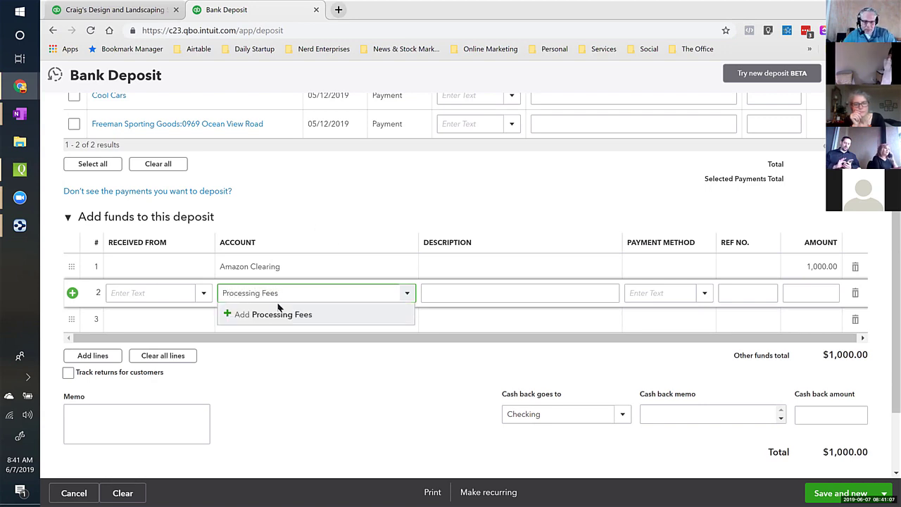
click(274, 316)
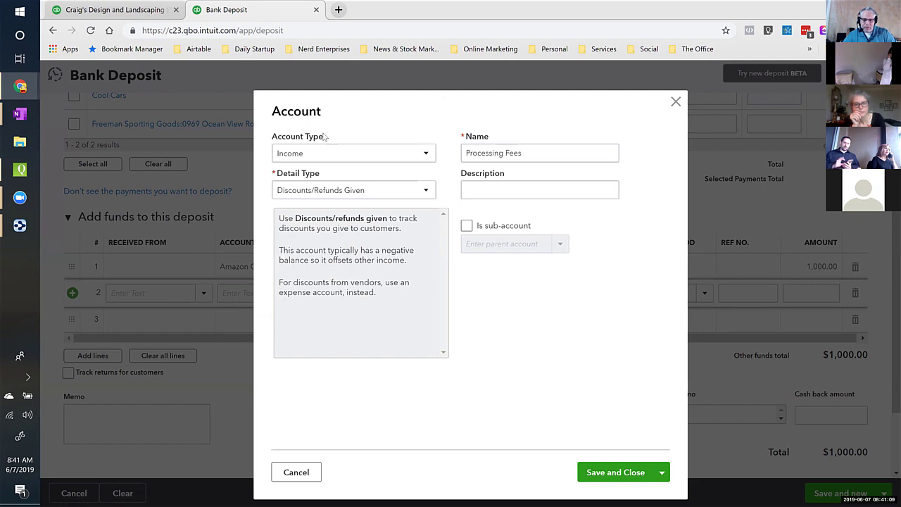
click(322, 154)
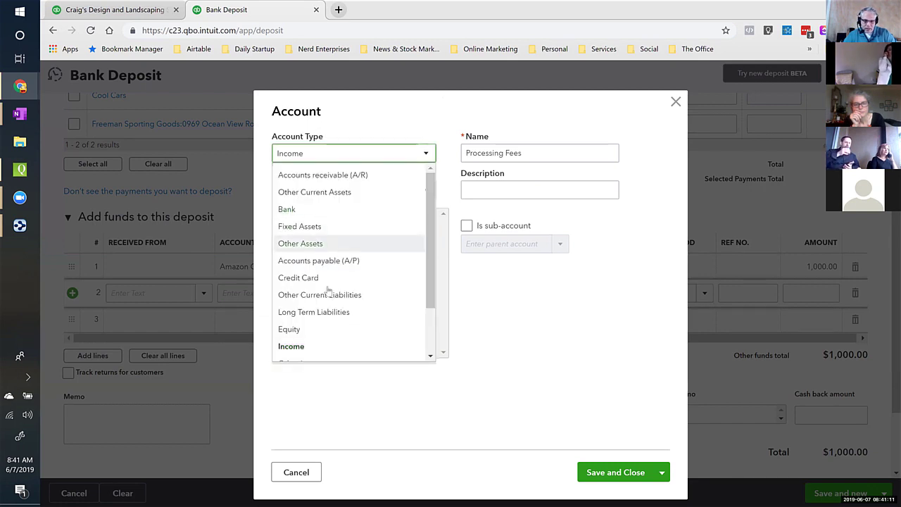
scroll(322, 312, down, 2)
click(316, 323)
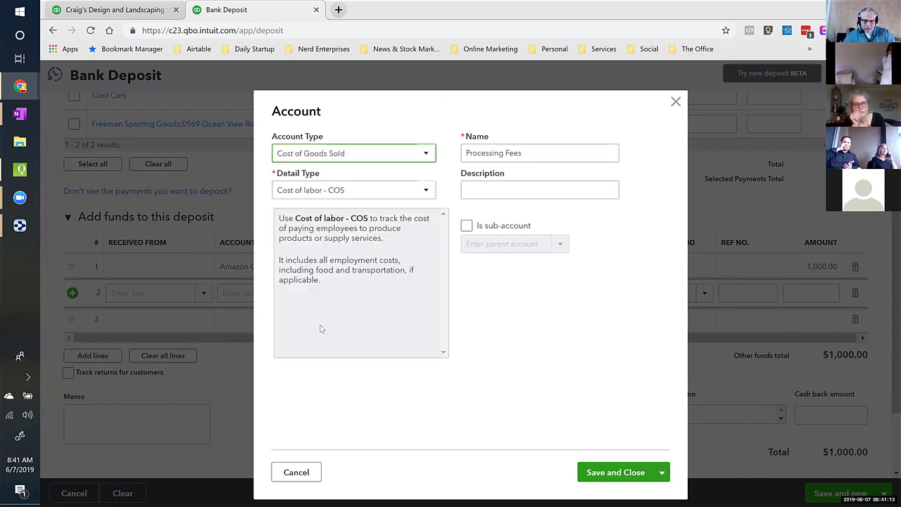
click(610, 473)
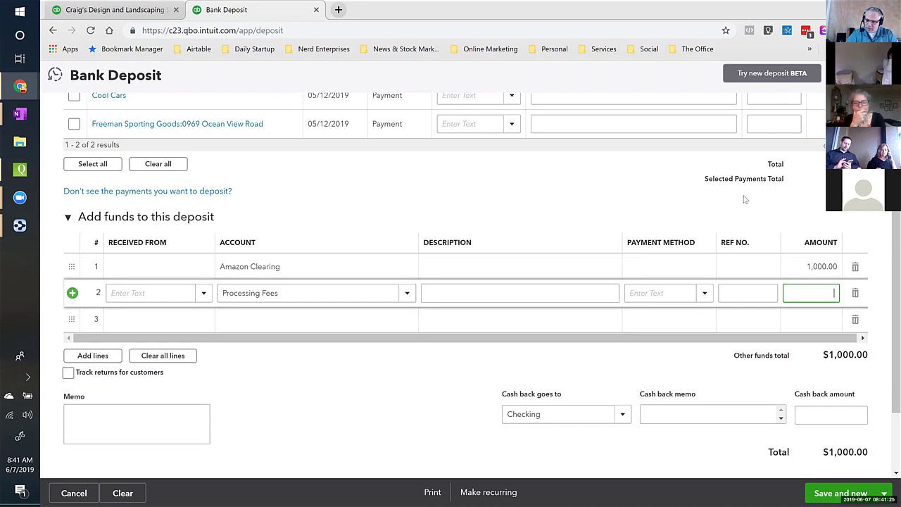
Set the Processing Fees line amount to -150, then save and close the bank deposit
text(-1500)
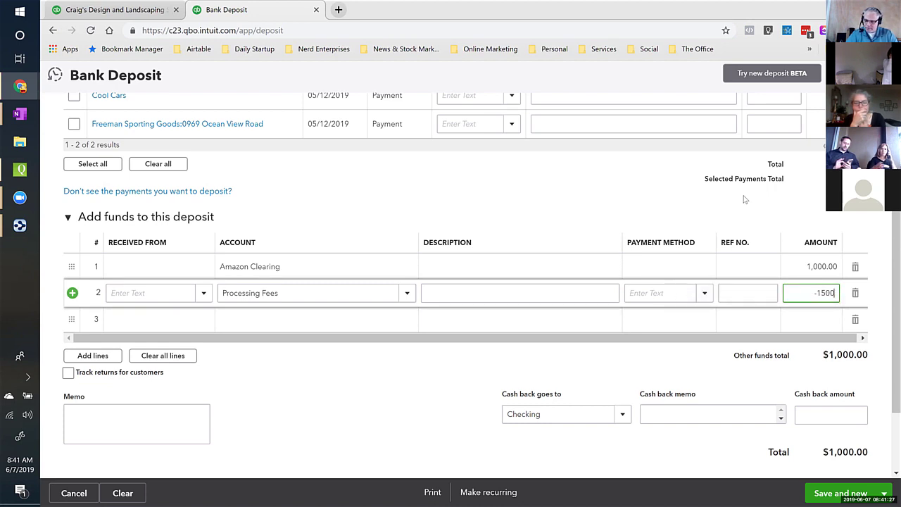
key(BackSpace)
key(Tab)
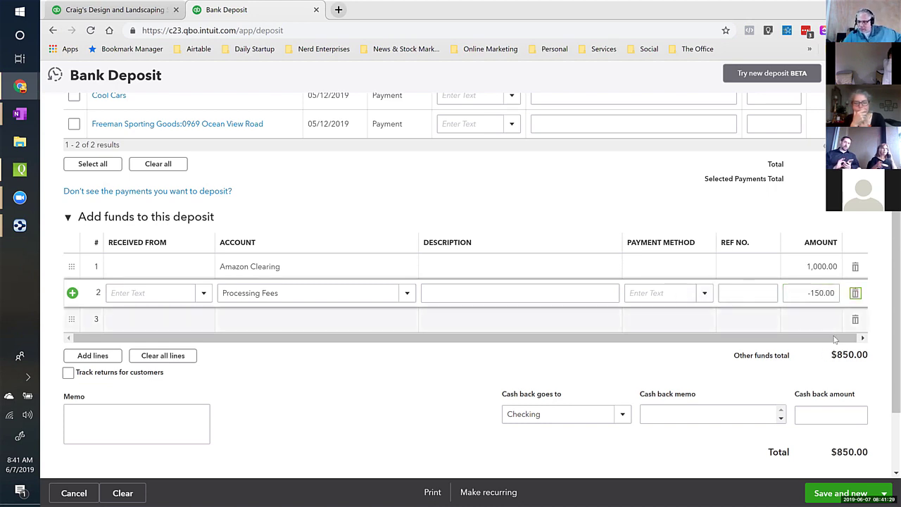
click(848, 359)
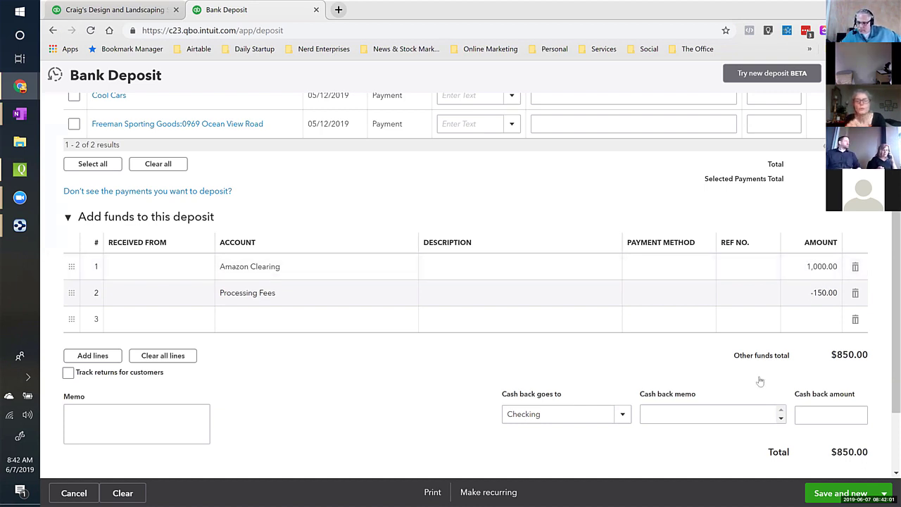
click(884, 494)
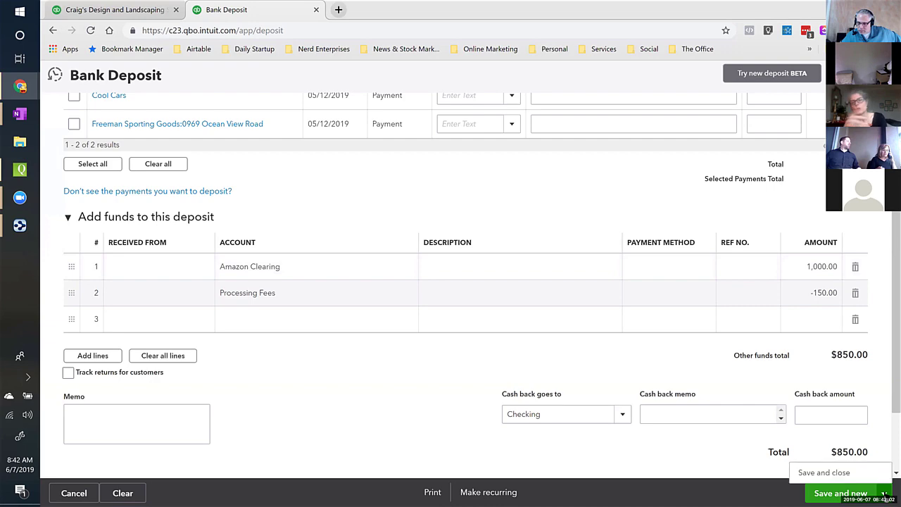
click(824, 472)
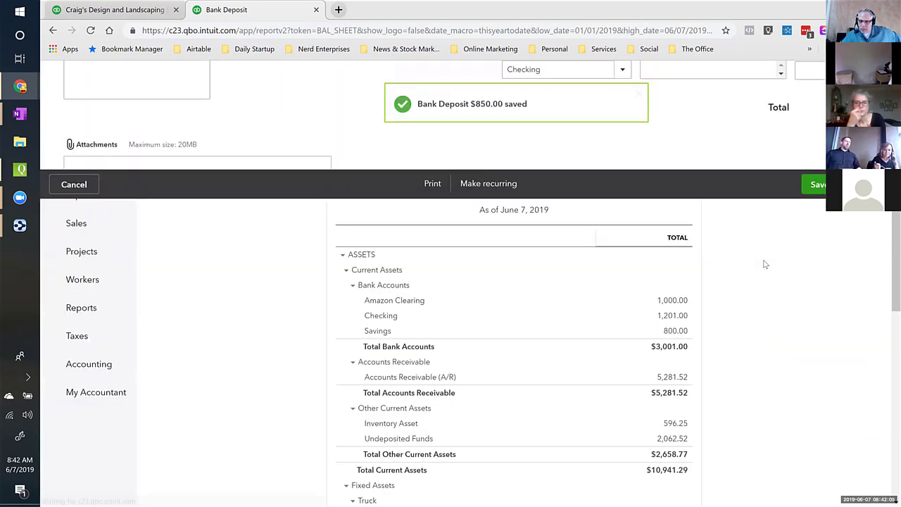
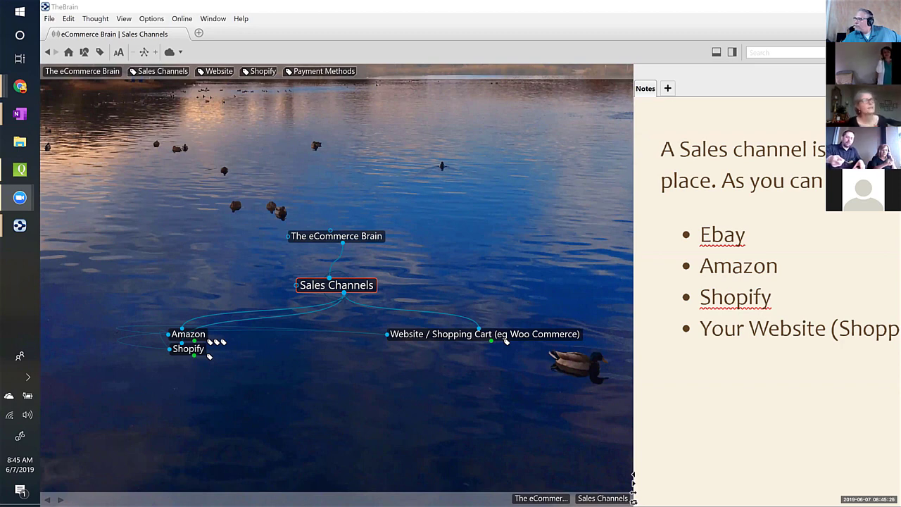
click(19, 86)
key(alt+Tab)
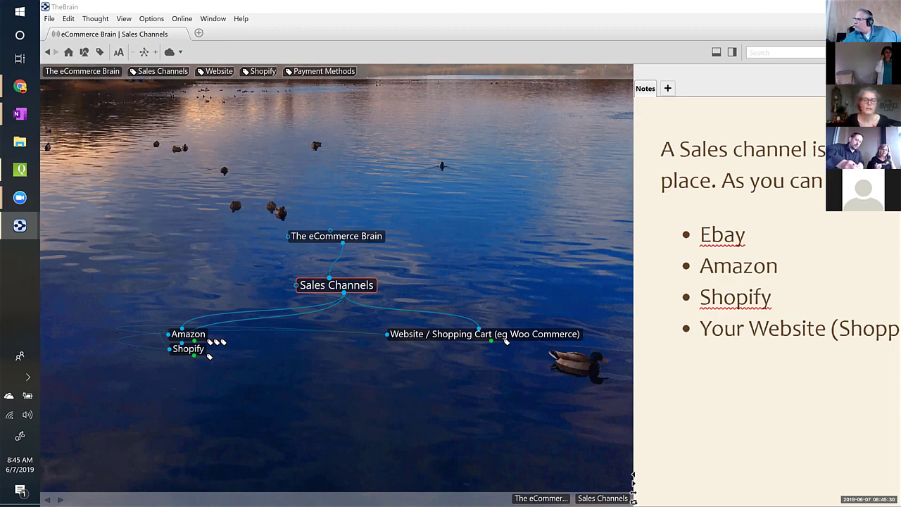
key(alt+Tab)
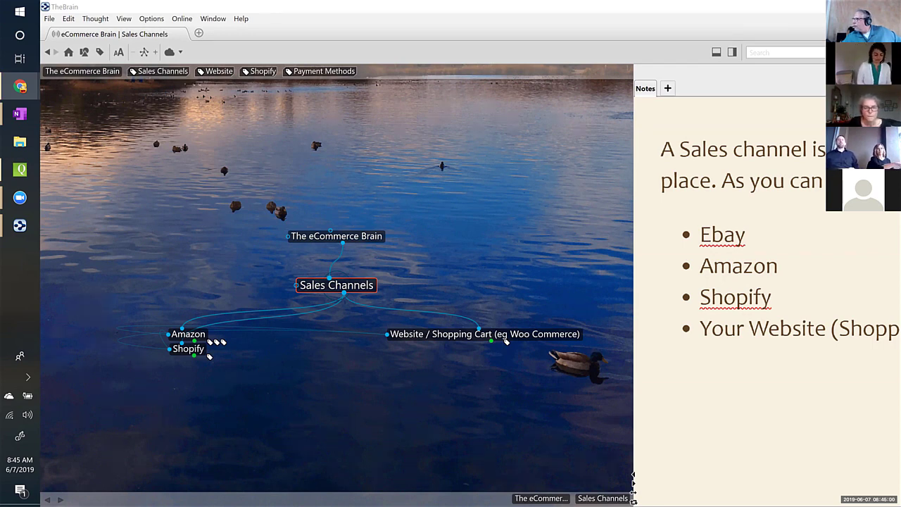
In TheBrain, examine the Website / Shopping Cart sales channel and its Stripe (Website) and Authorize.net (Website) payment methods
click(371, 6)
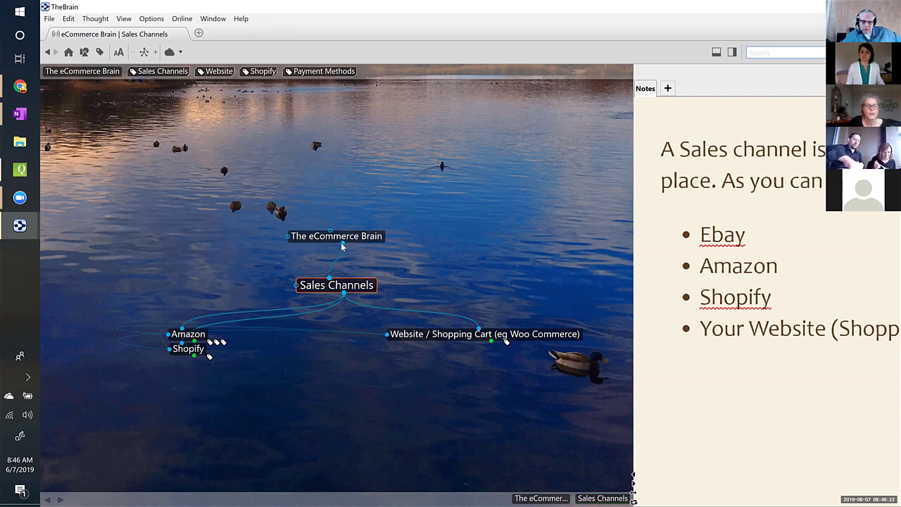
drag(341, 263, 341, 225)
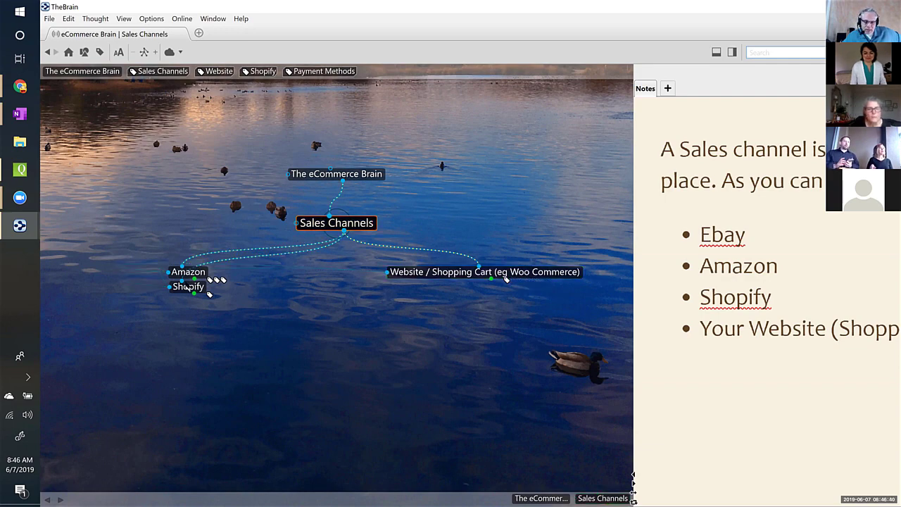
click(453, 274)
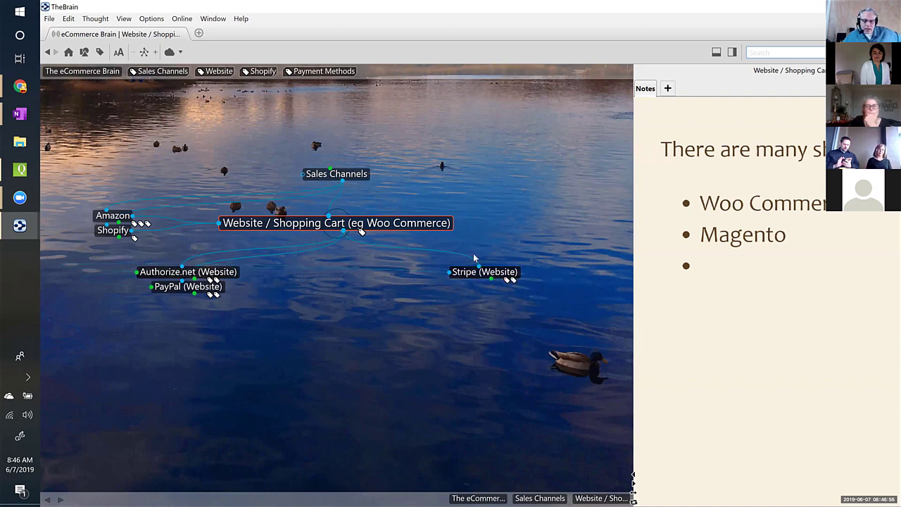
click(506, 273)
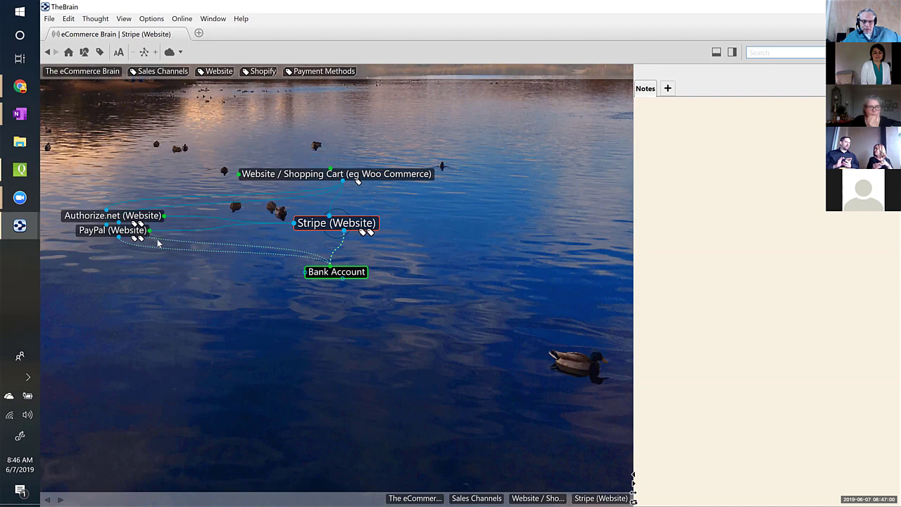
click(361, 177)
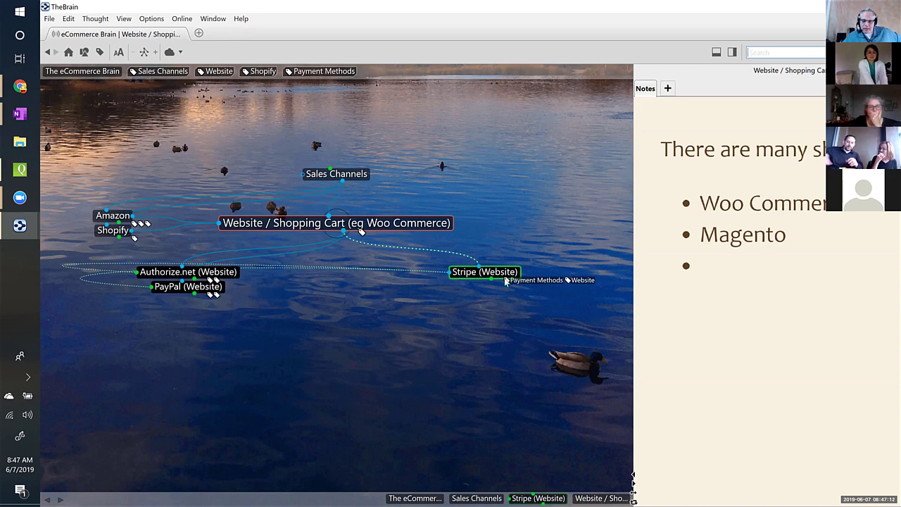
click(484, 271)
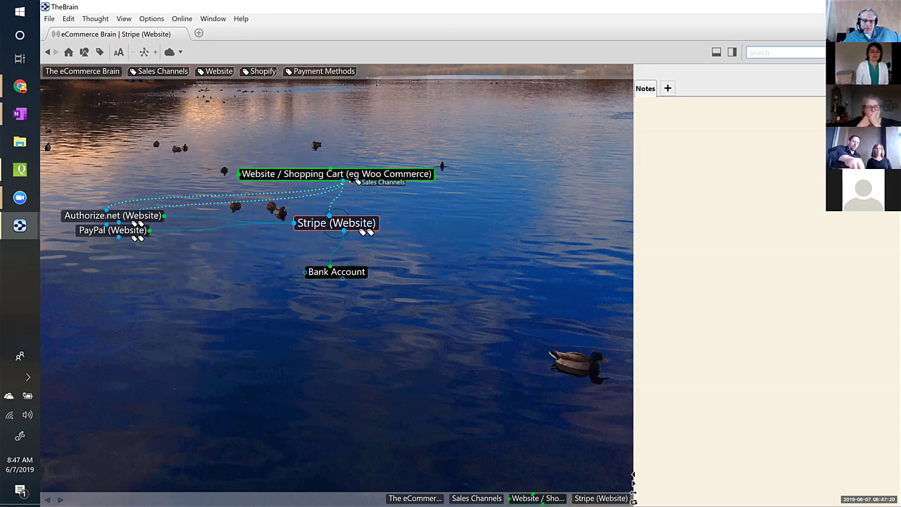
click(356, 176)
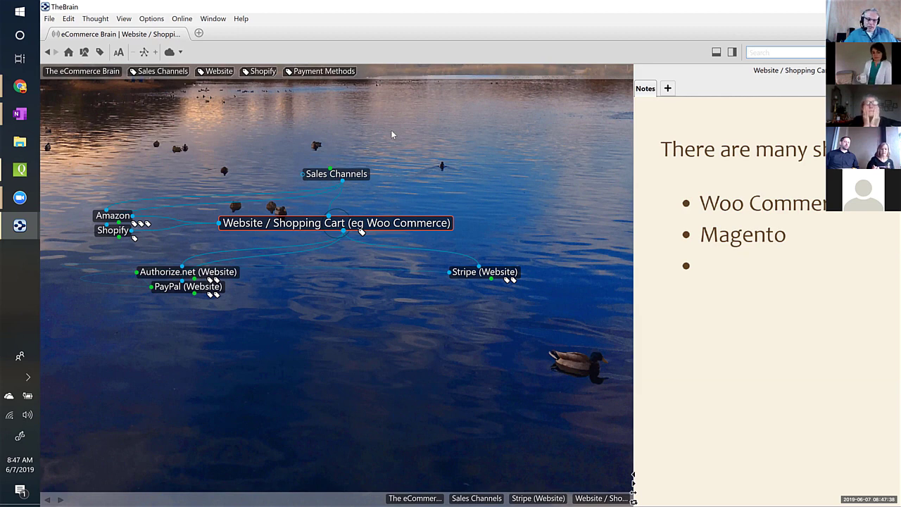
click(165, 273)
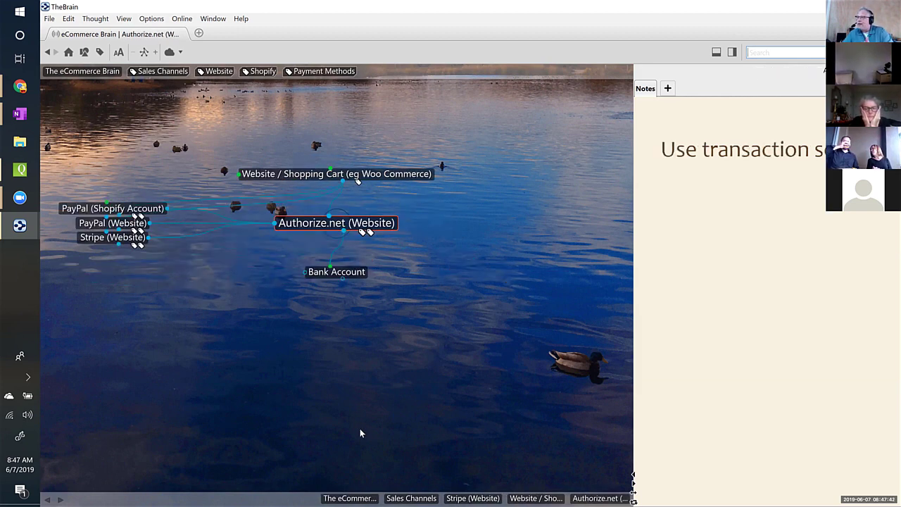